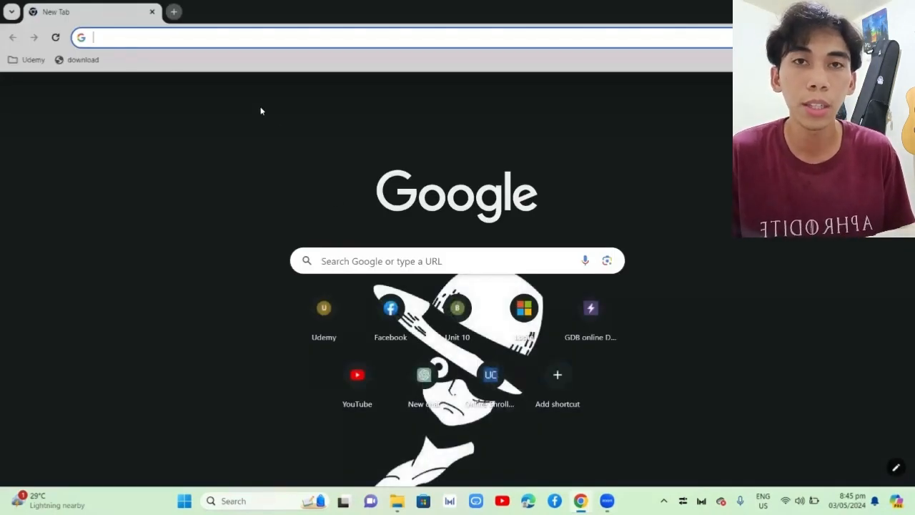
- Search the web for "virtual box"
left_click(341, 44)
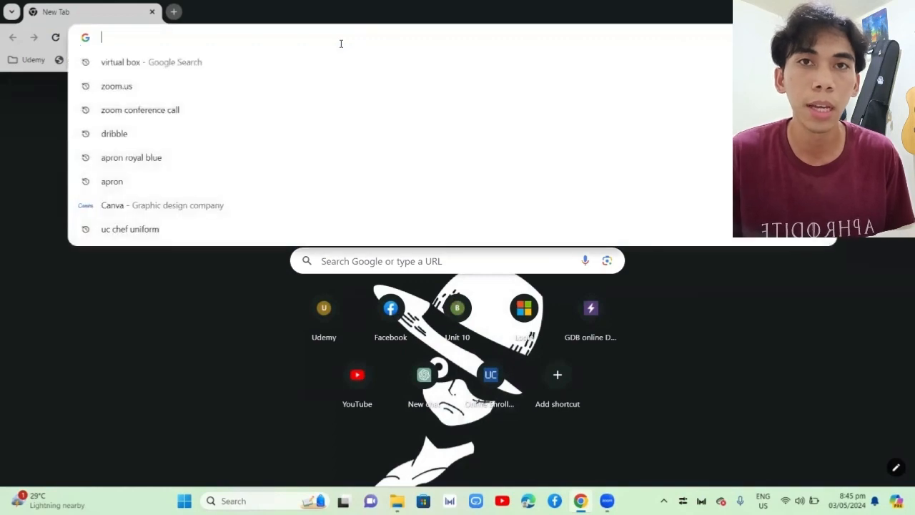
type("vie")
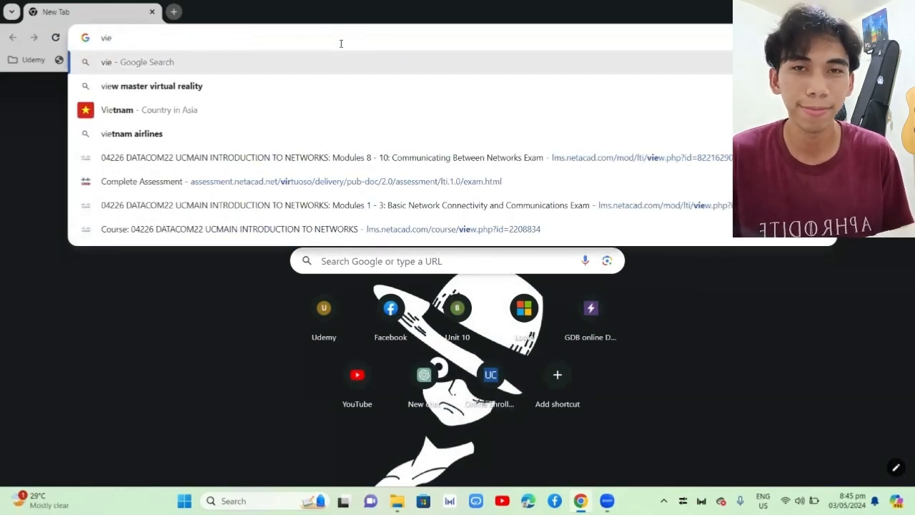
key("BackSpace")
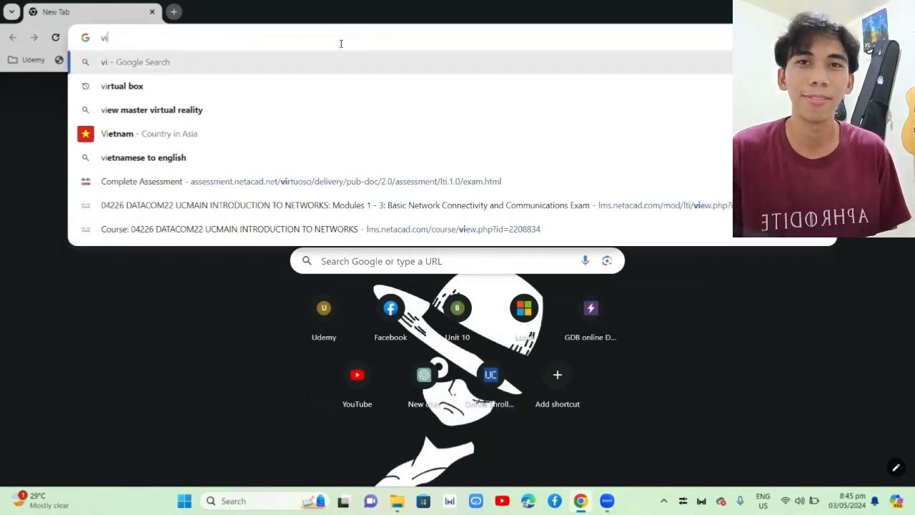
type("rtua")
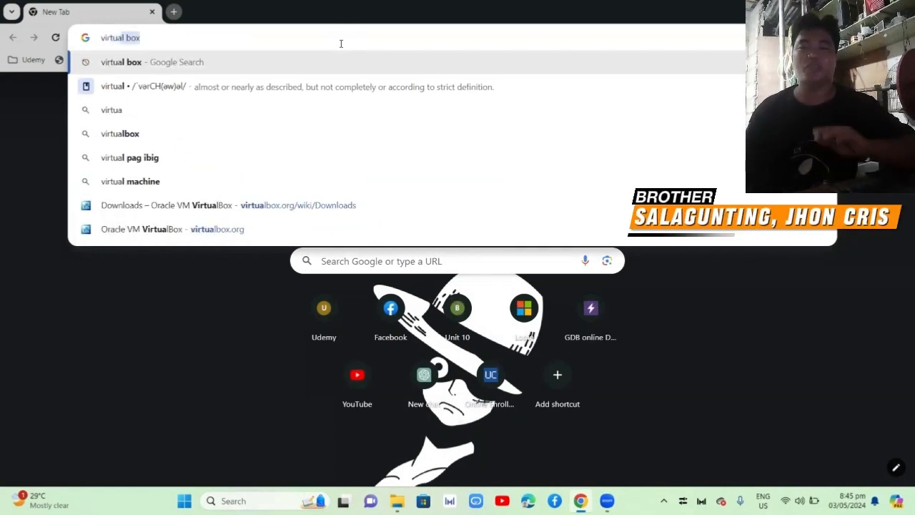
key("Return")
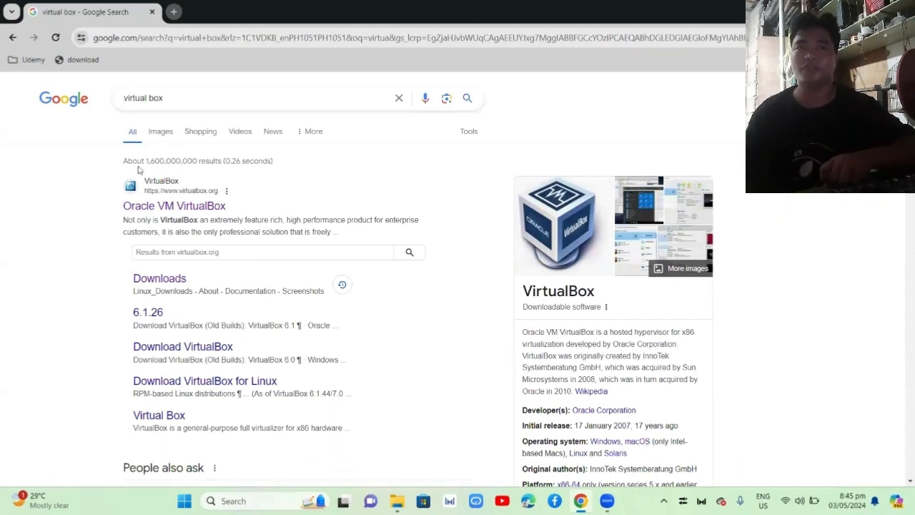
- Open the official Oracle VM VirtualBox website from the search results and look over its welcome page
mouse_move(137, 147)
left_mouse_down()
mouse_move(302, 244)
mouse_move(135, 156)
left_mouse_up()
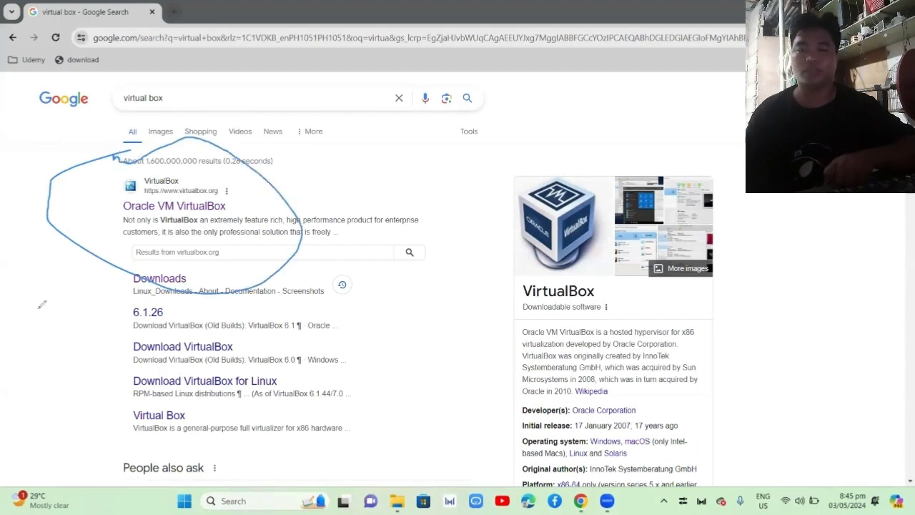
left_click(20, 426)
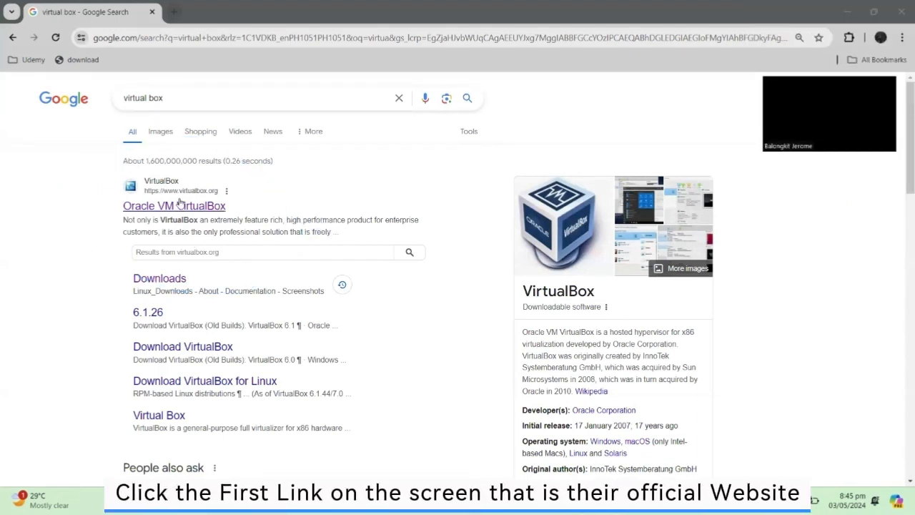
left_click(163, 181)
scroll(310, 264, "down", 3)
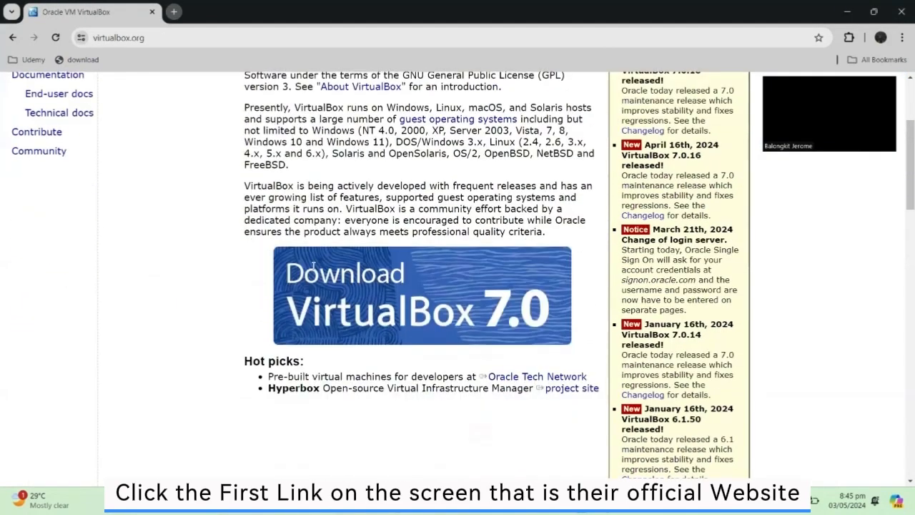
scroll(311, 264, "up", 2)
scroll(126, 129, "down", 2)
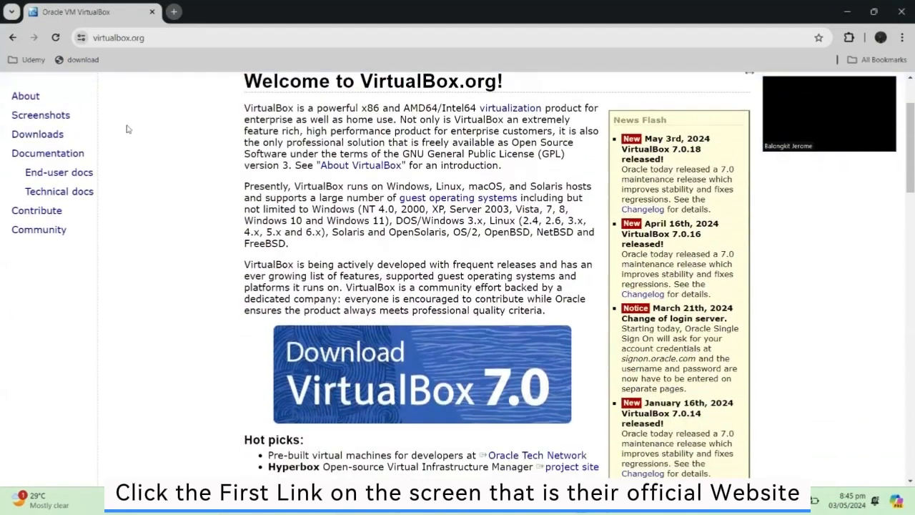
scroll(51, 139, "up", 1)
scroll(230, 288, "down", 2)
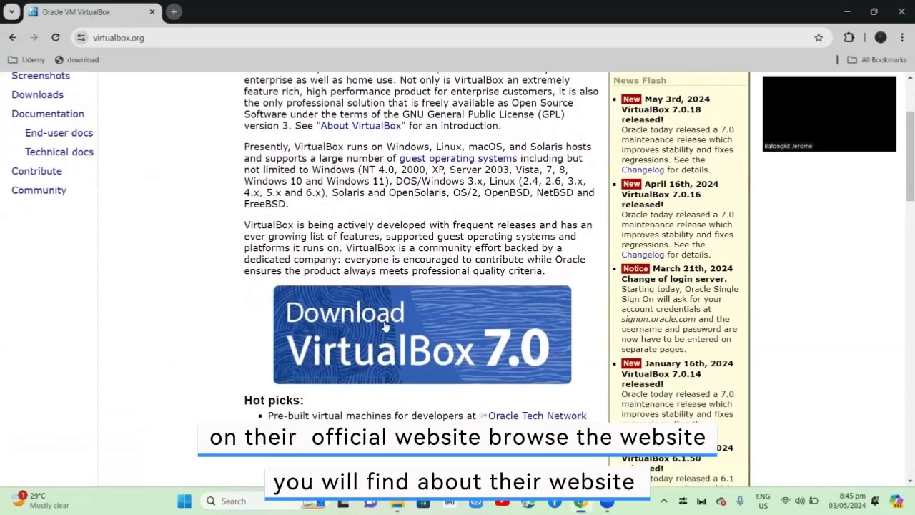
- Go to the VirtualBox 7.0 download page and download the VirtualBox 7.0.18 platform package for Windows hosts
left_click(385, 327)
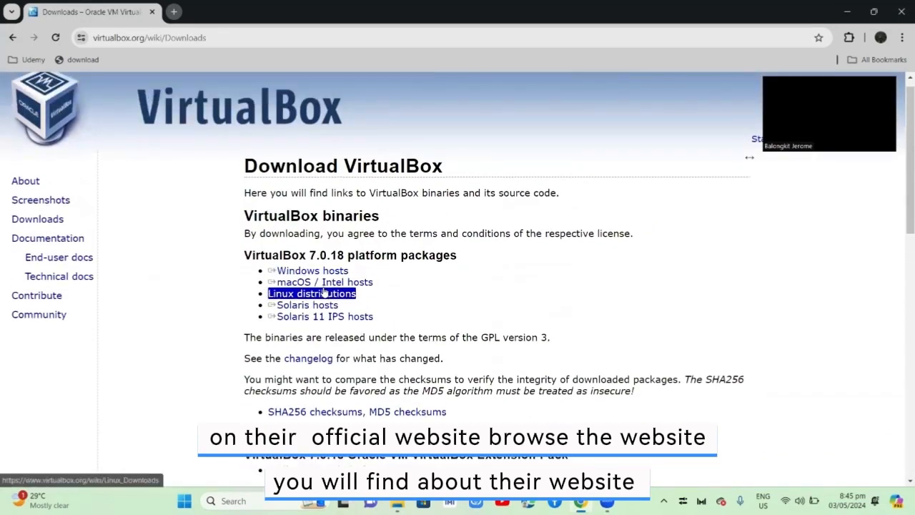
scroll(311, 363, "down", 1)
scroll(318, 340, "down", 4)
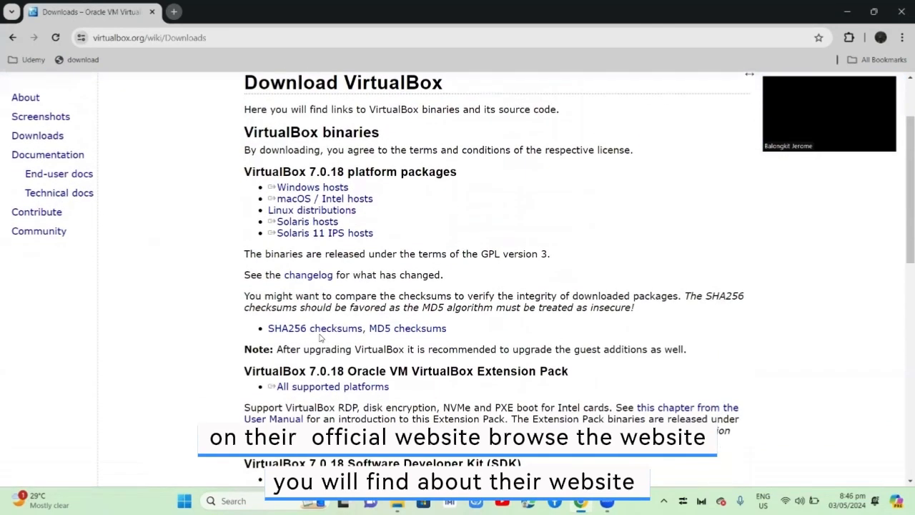
scroll(321, 339, "up", 5)
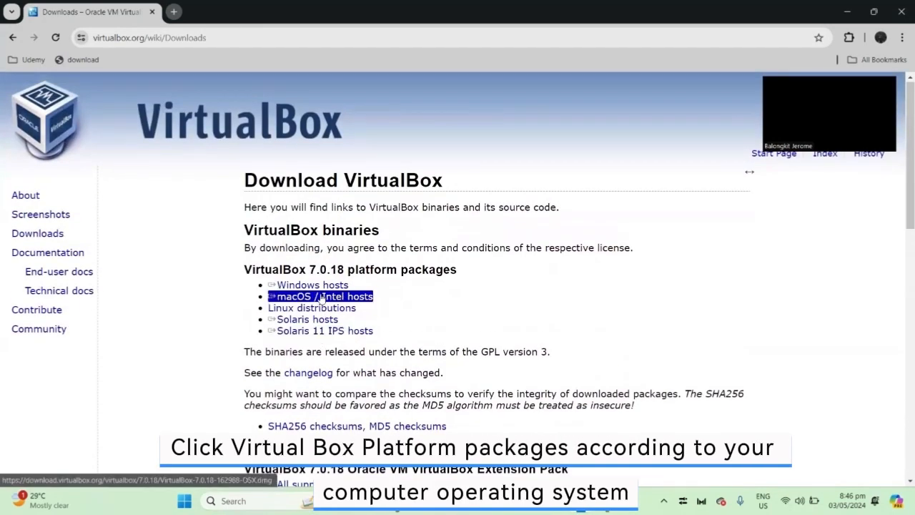
left_click(319, 285)
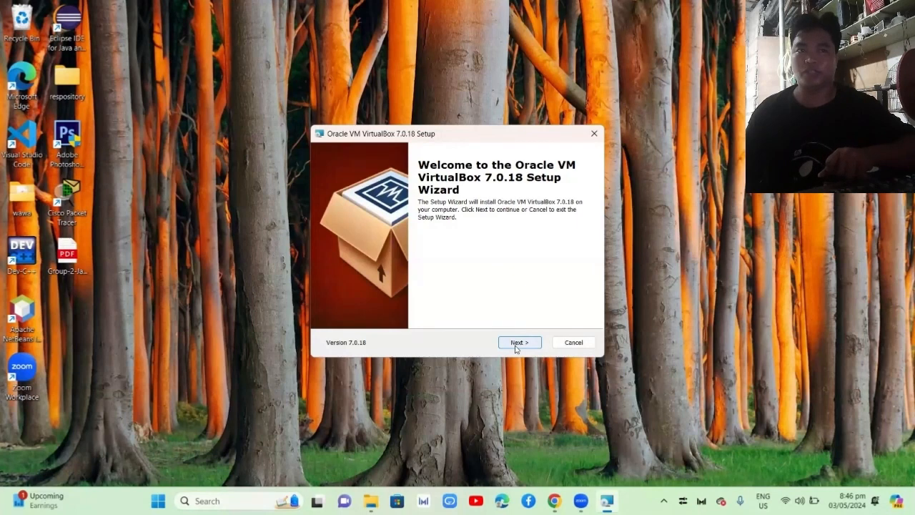
- Proceed through the VirtualBox 7.0.18 setup with default features and location, accepting the network interfaces and missing Python dependencies warnings
left_click(515, 345)
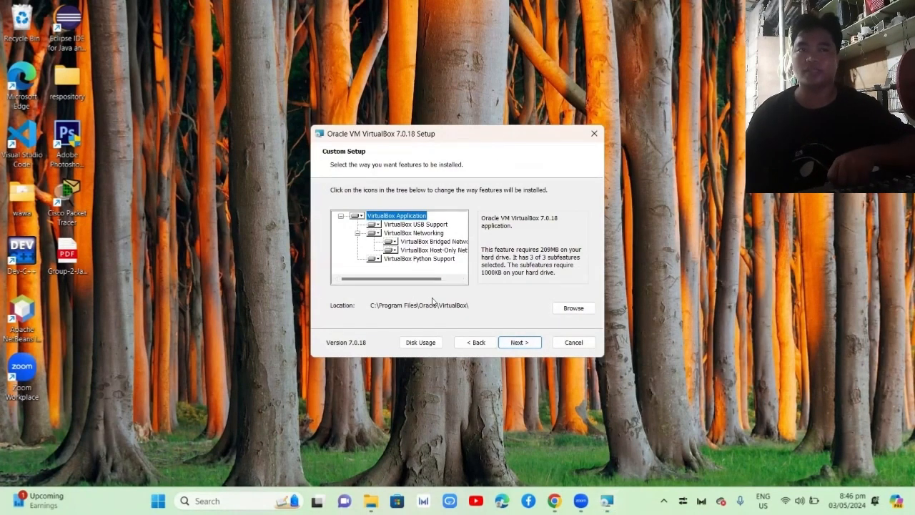
left_click(520, 344)
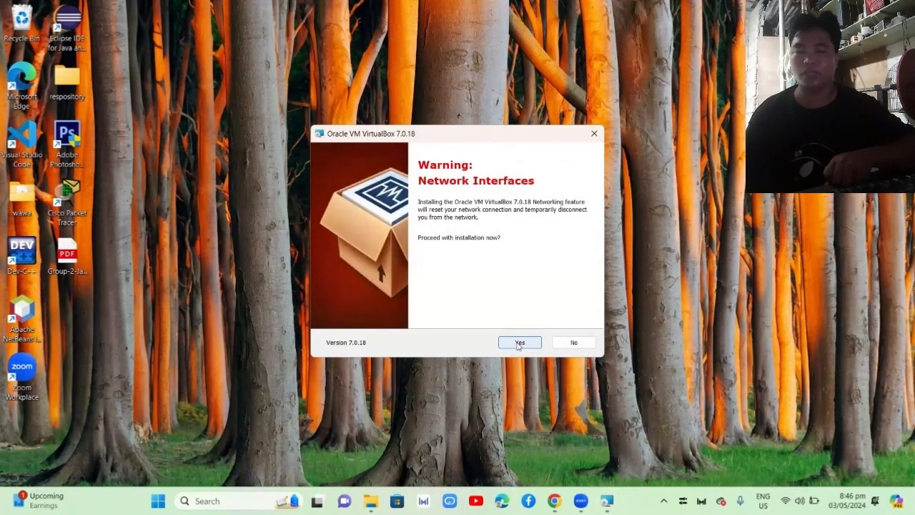
left_click(518, 345)
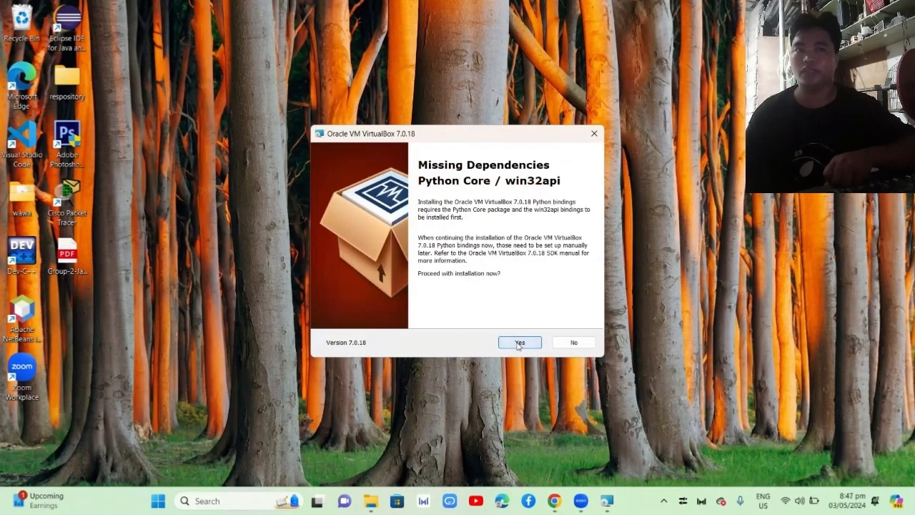
left_click(519, 343)
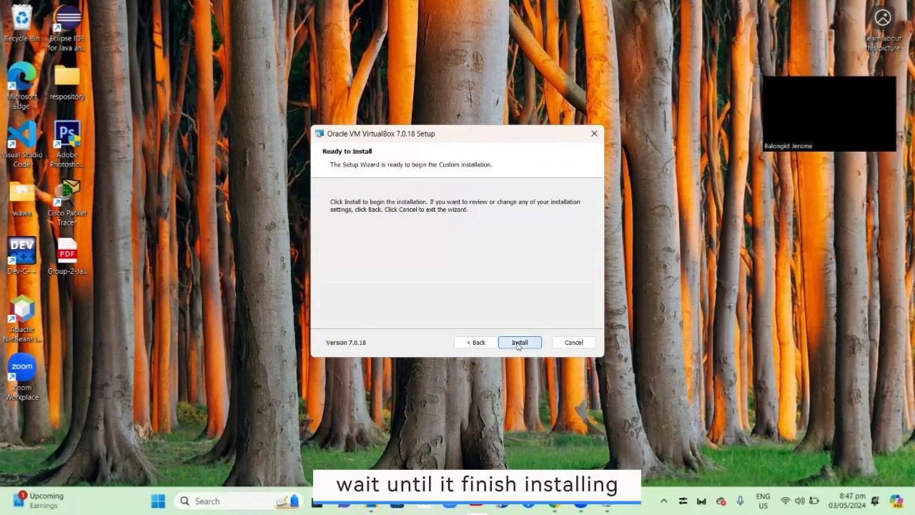
- Install VirtualBox 7.0.18 and finish the setup with the option to start it after installation enabled
left_click(519, 342)
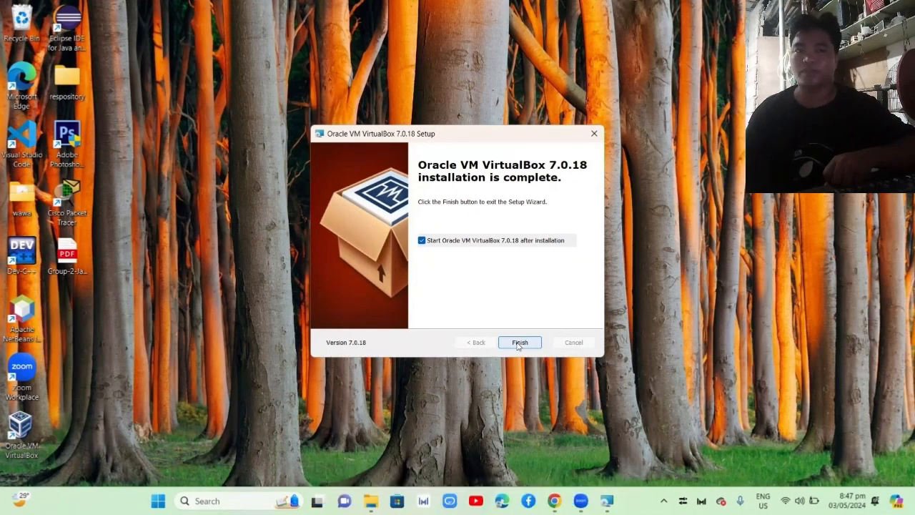
left_click(519, 343)
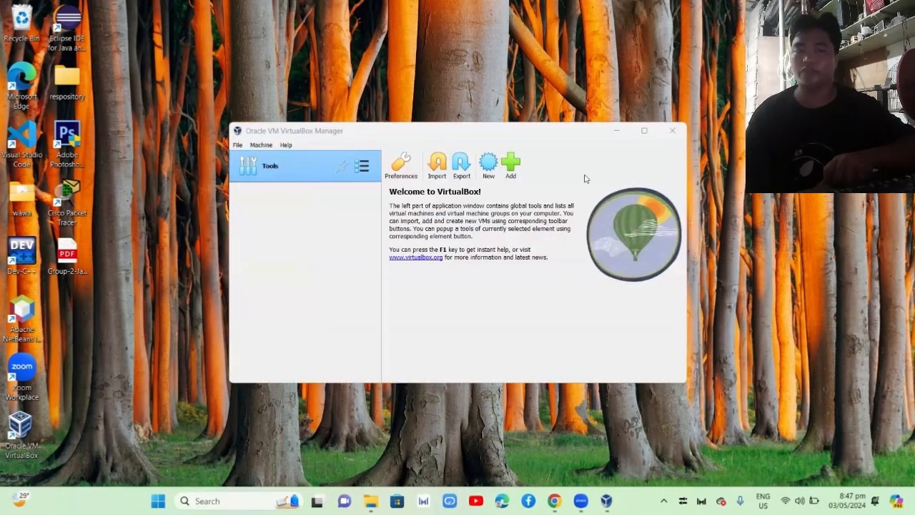
left_click(446, 133)
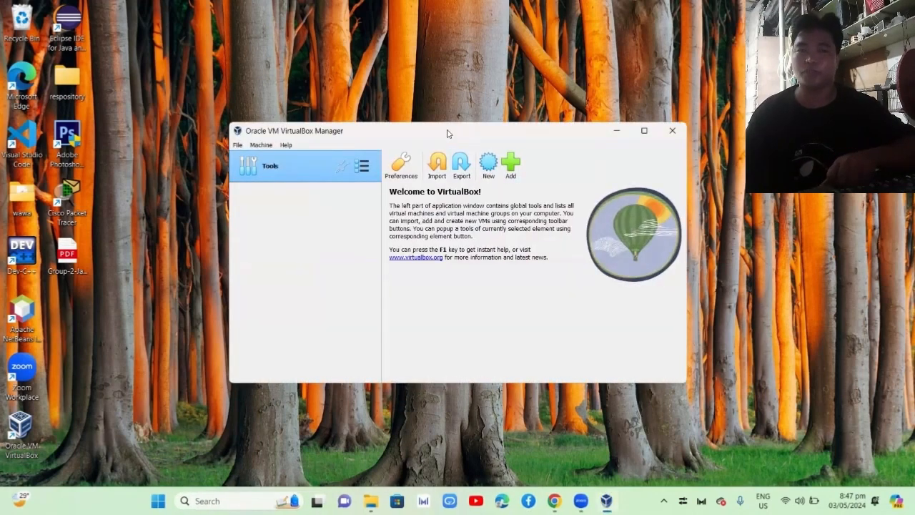
left_click_drag(447, 133, 421, 113)
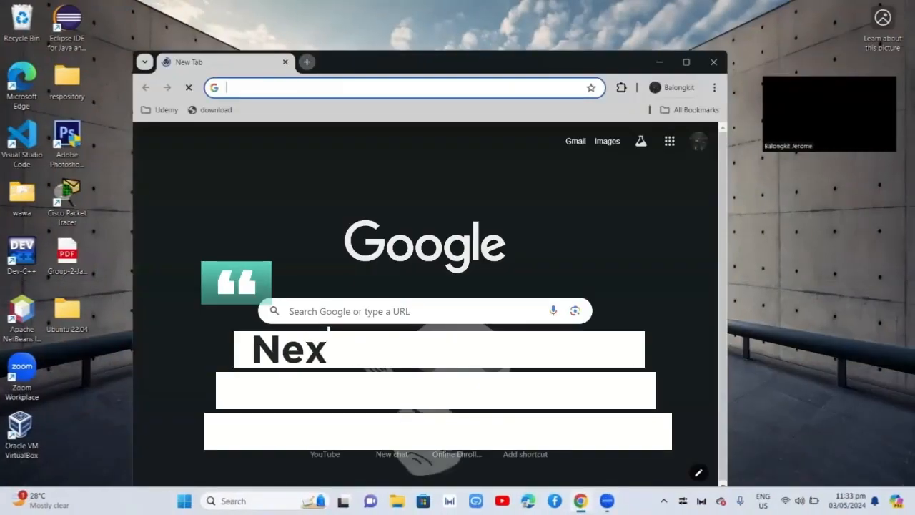
- Search the web for "ubuntu download" in a maximized Chrome window and open the Download Ubuntu Desktop result
double_click(443, 56)
left_click(398, 40)
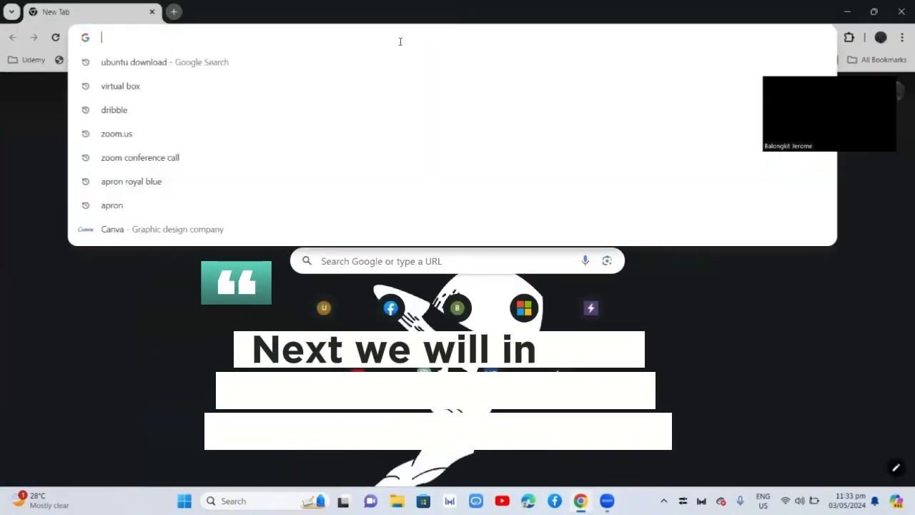
type("ubuntu download")
key("Return")
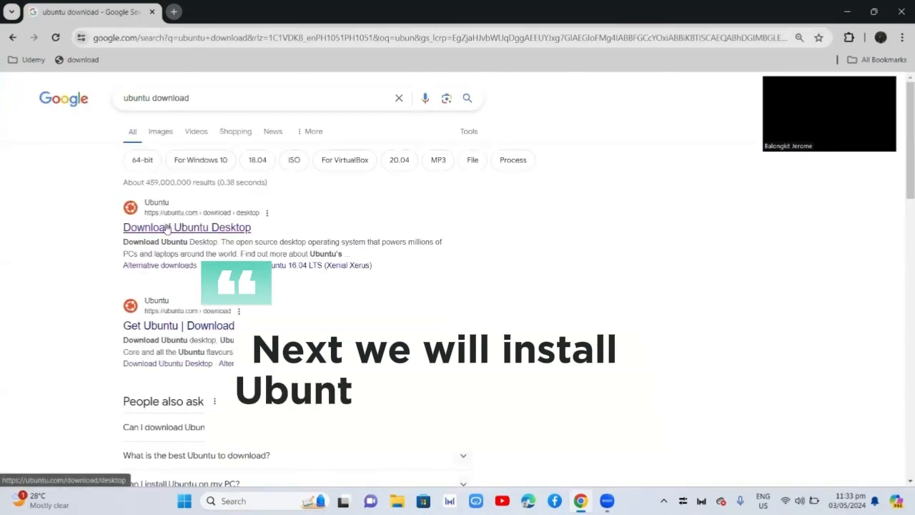
left_click(167, 227)
- Look over the Ubuntu Desktop download page and view the Ubuntu Server download page
scroll(167, 227, "down", 4)
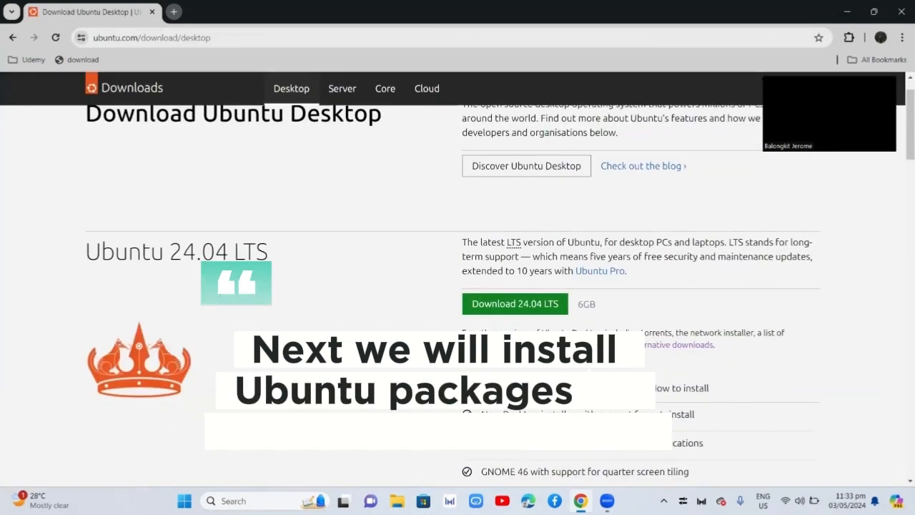
scroll(416, 135, "up", 4)
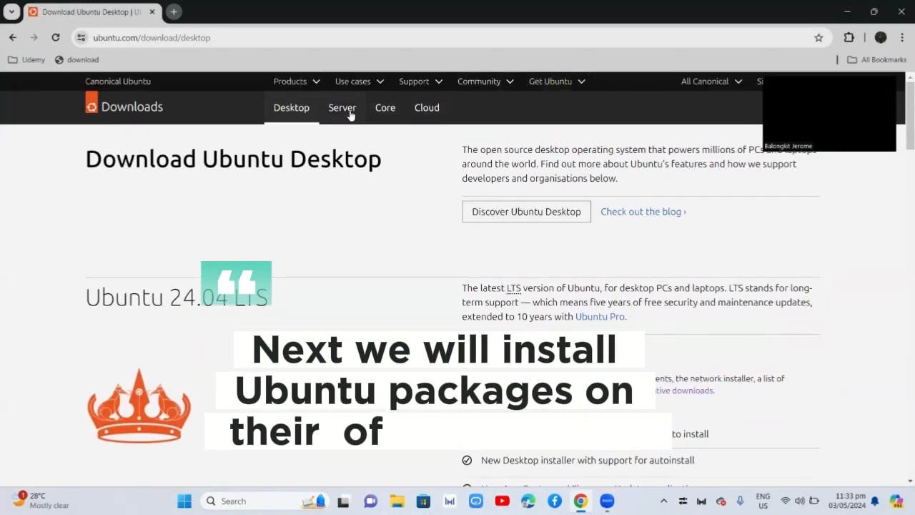
left_click(349, 108)
scroll(351, 116, "down", 1)
scroll(351, 116, "up", 1)
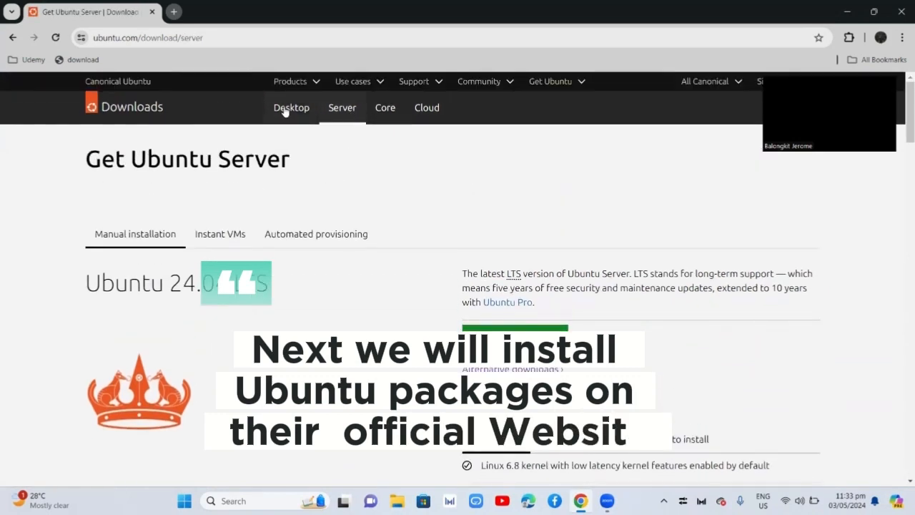
- Return to the Ubuntu Desktop download page and examine its 24.04 LTS release details, resources, certified hardware and other sections
left_click(285, 109)
scroll(408, 276, "down", 5)
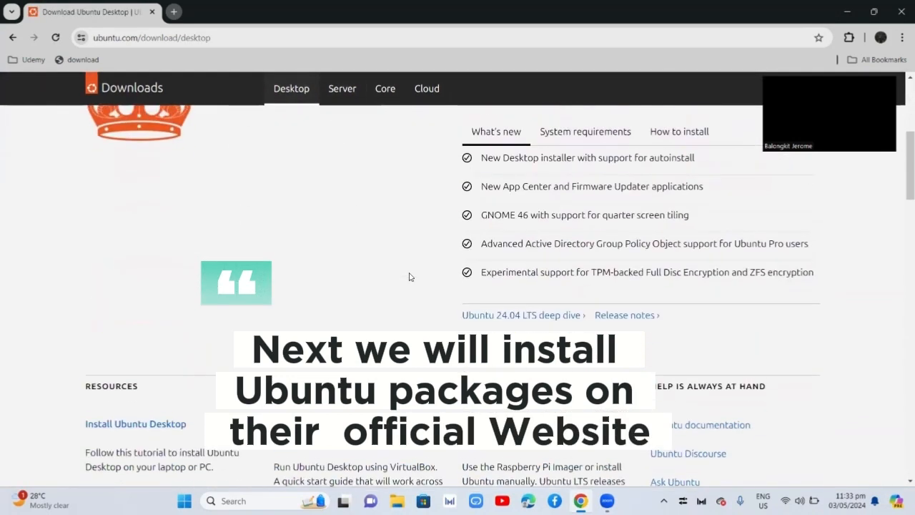
key("super+Tab")
left_click(299, 133)
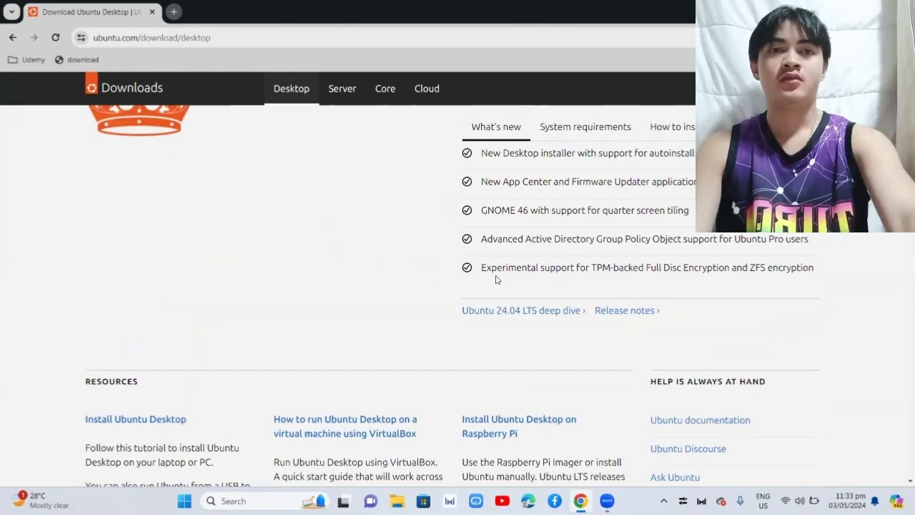
scroll(496, 280, "down", 3)
scroll(496, 279, "down", 6)
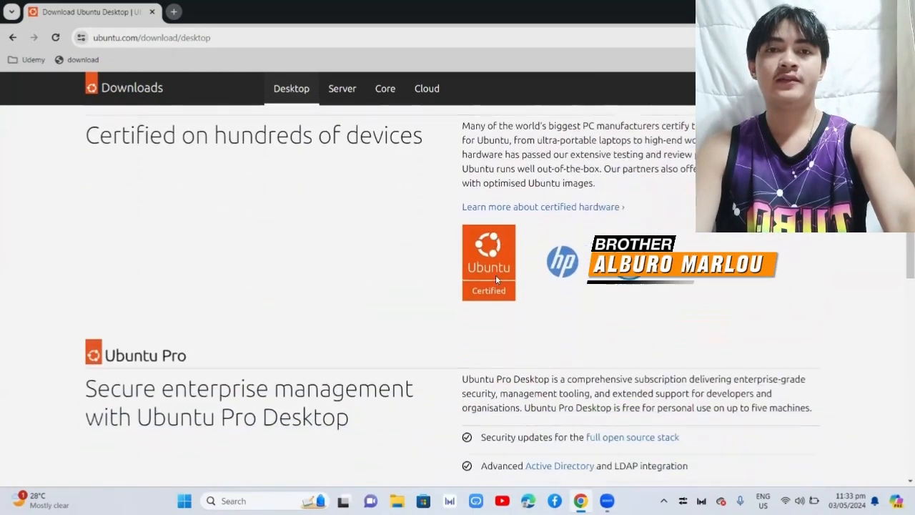
scroll(497, 278, "down", 7)
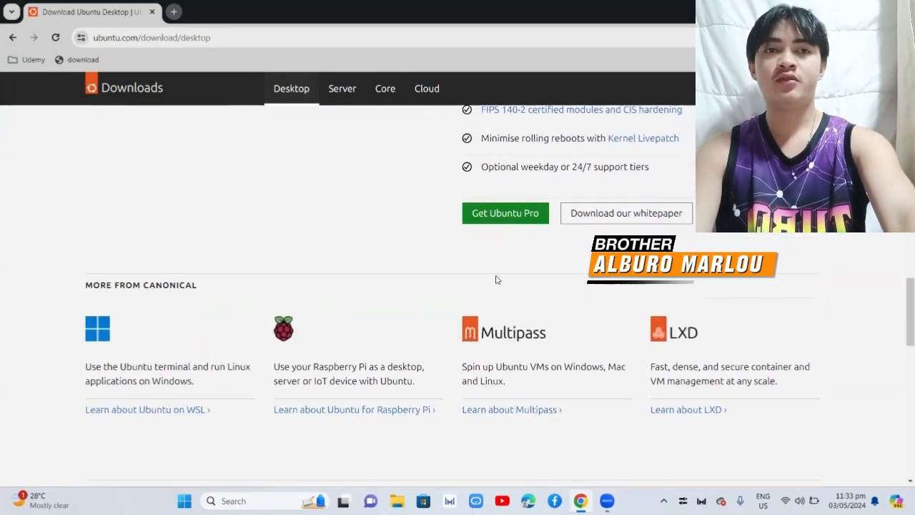
scroll(497, 278, "down", 5)
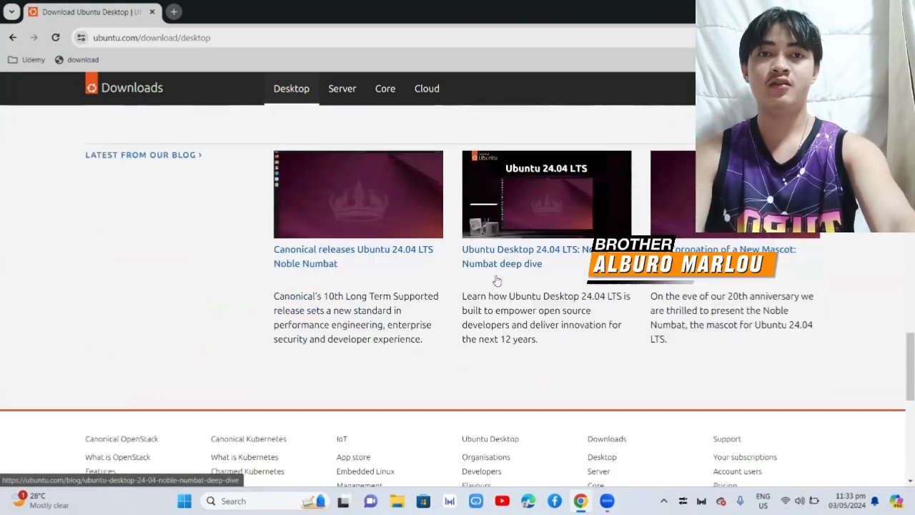
scroll(497, 280, "down", 3)
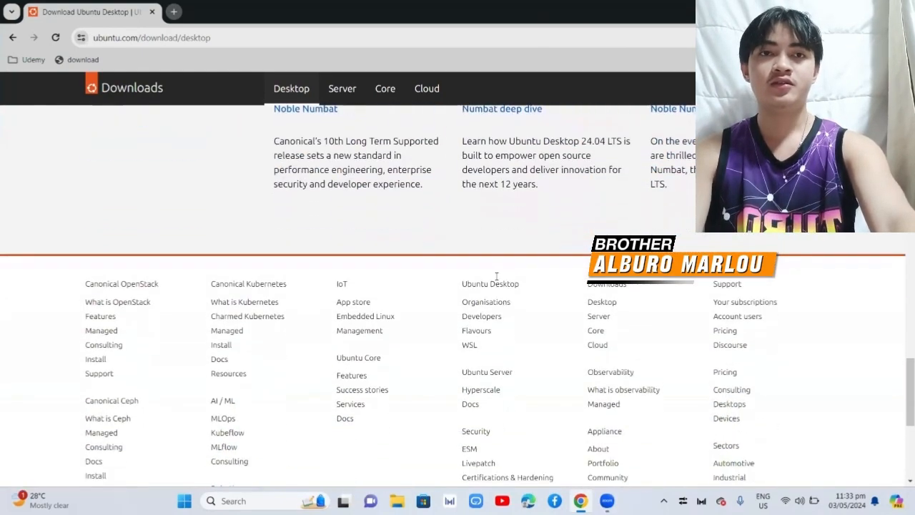
scroll(496, 276, "up", 3)
scroll(496, 277, "up", 7)
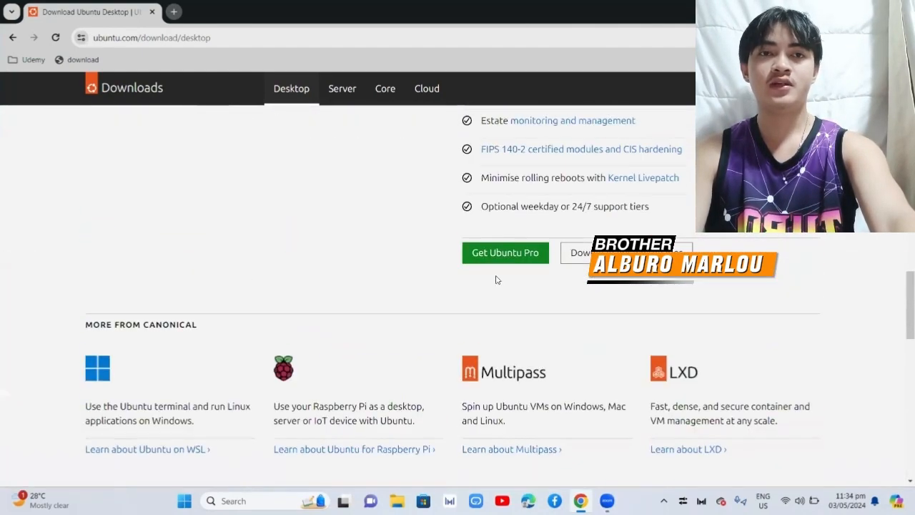
scroll(496, 278, "up", 10)
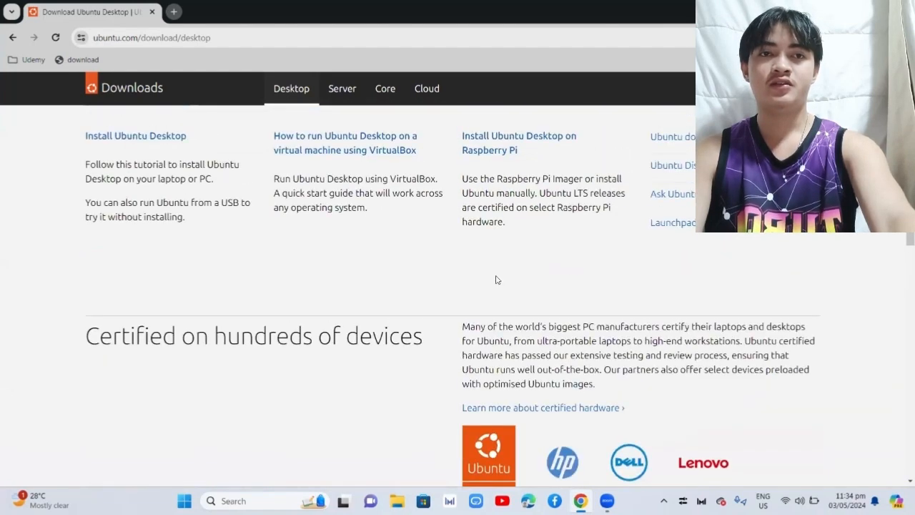
scroll(496, 280, "up", 5)
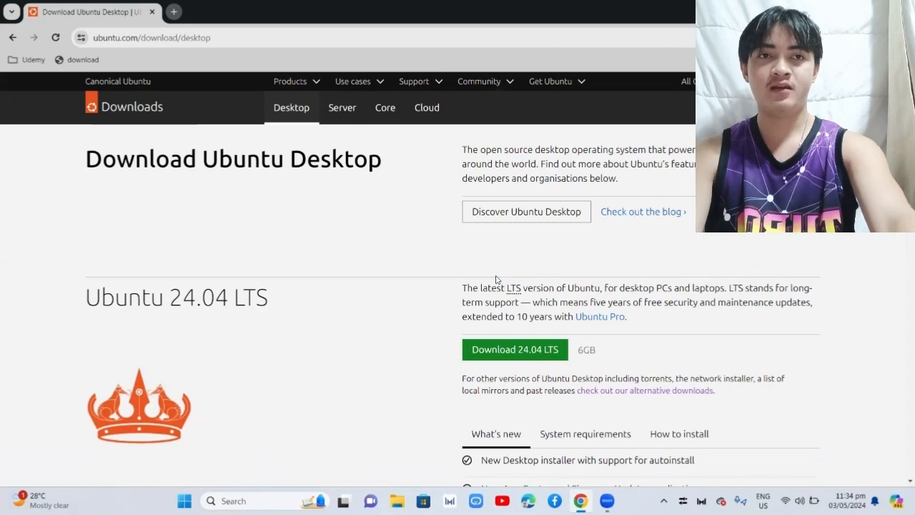
scroll(512, 312, "down", 2)
scroll(512, 312, "up", 2)
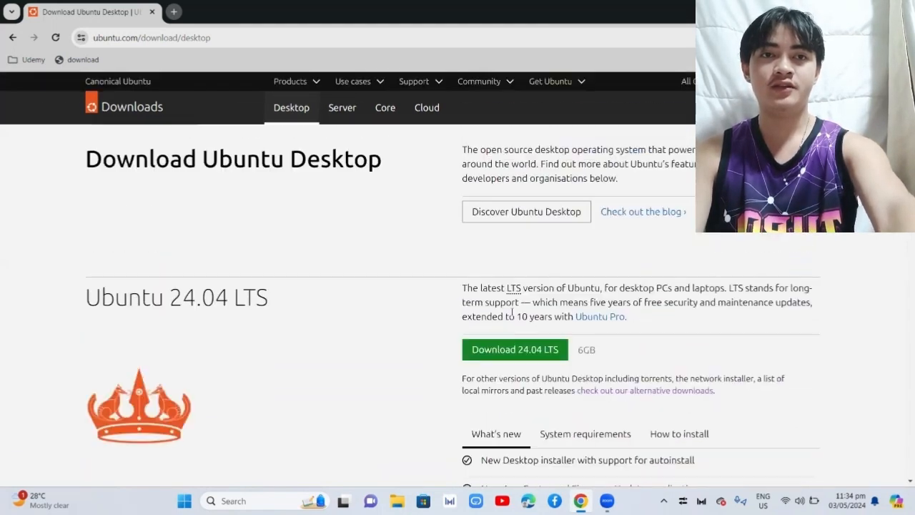
scroll(511, 312, "down", 2)
scroll(511, 312, "down", 4)
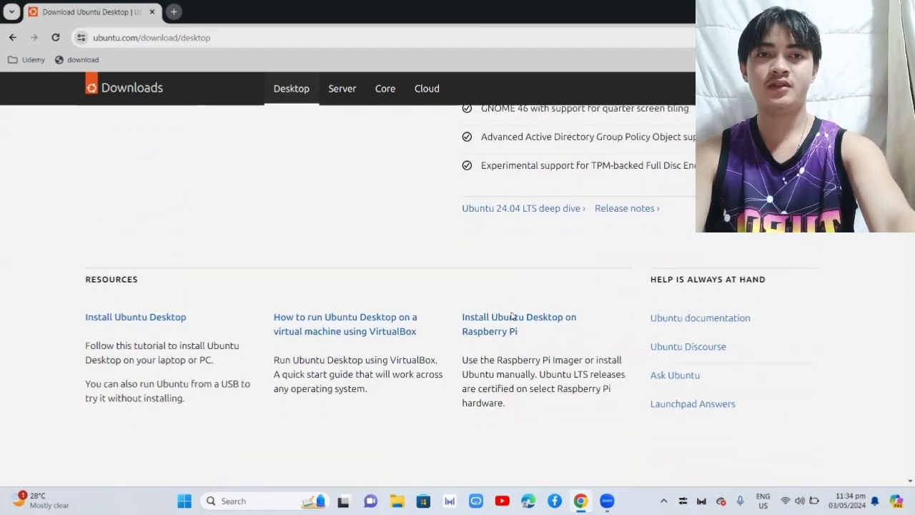
scroll(512, 314, "up", 6)
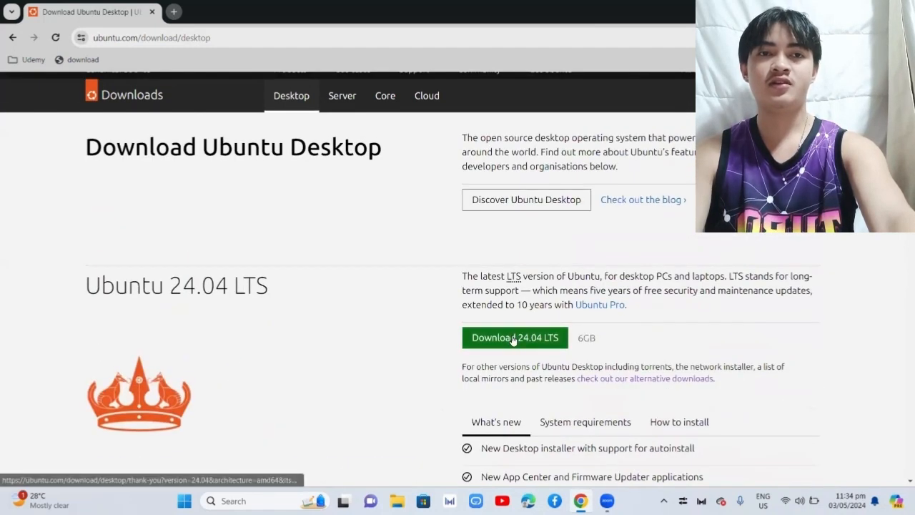
- Download Ubuntu Desktop 24.04 LTS and look over the thank-you page with its installation resources
left_click(514, 339)
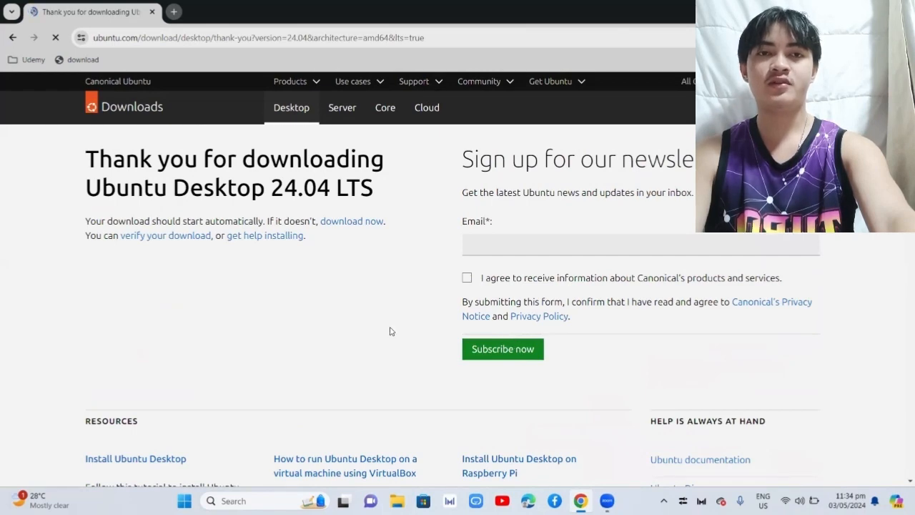
scroll(388, 333, "down", 3)
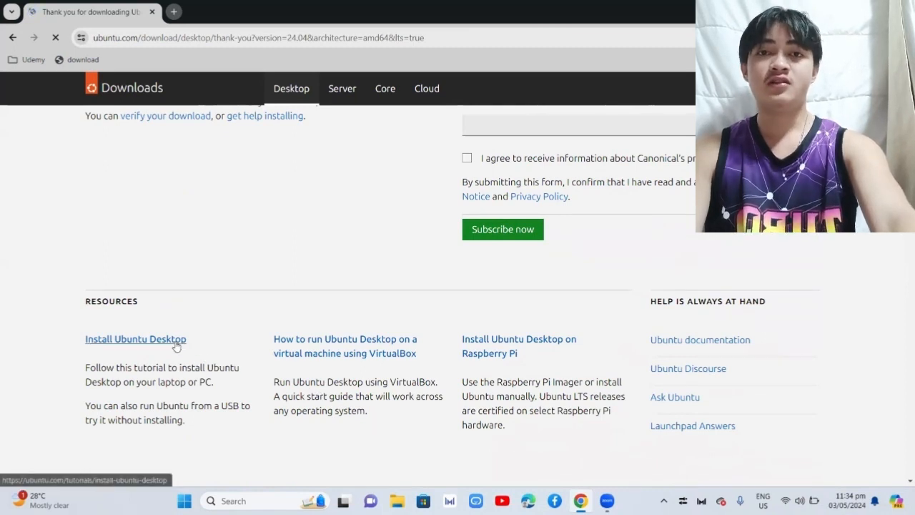
scroll(378, 334, "up", 1)
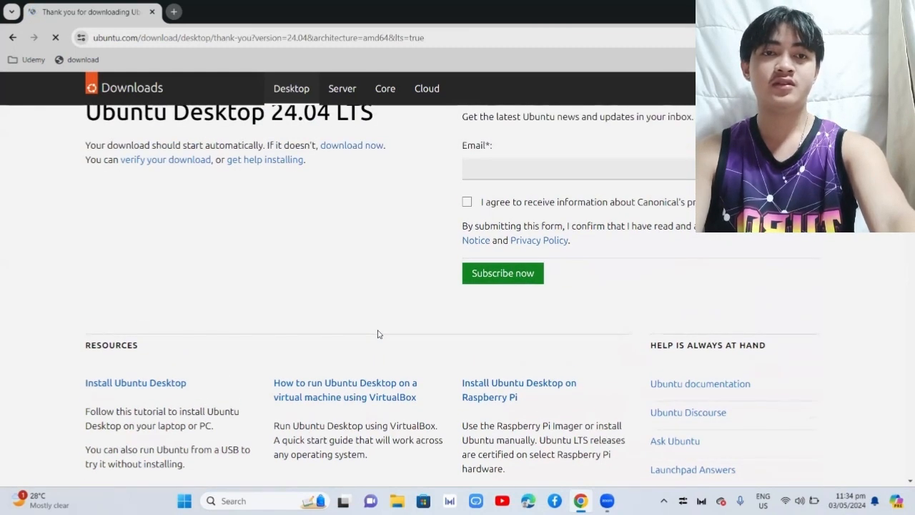
scroll(378, 333, "up", 2)
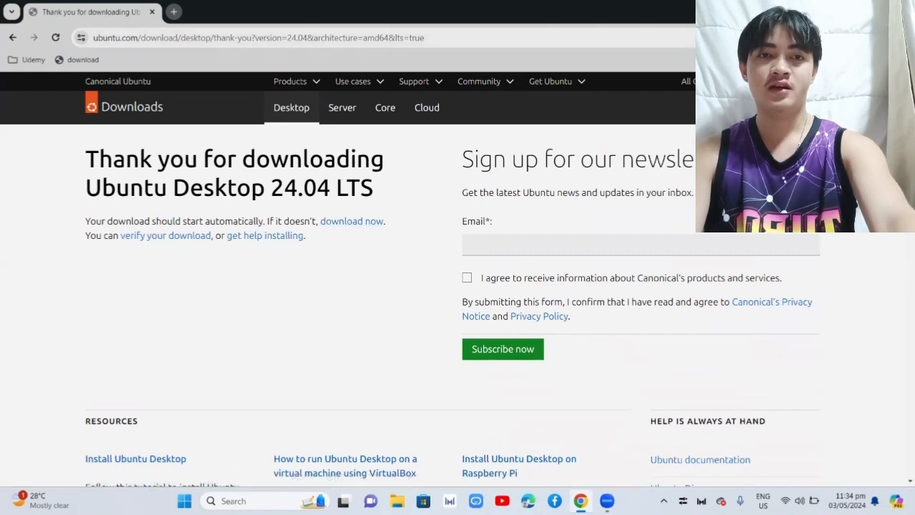
left_click(857, 37)
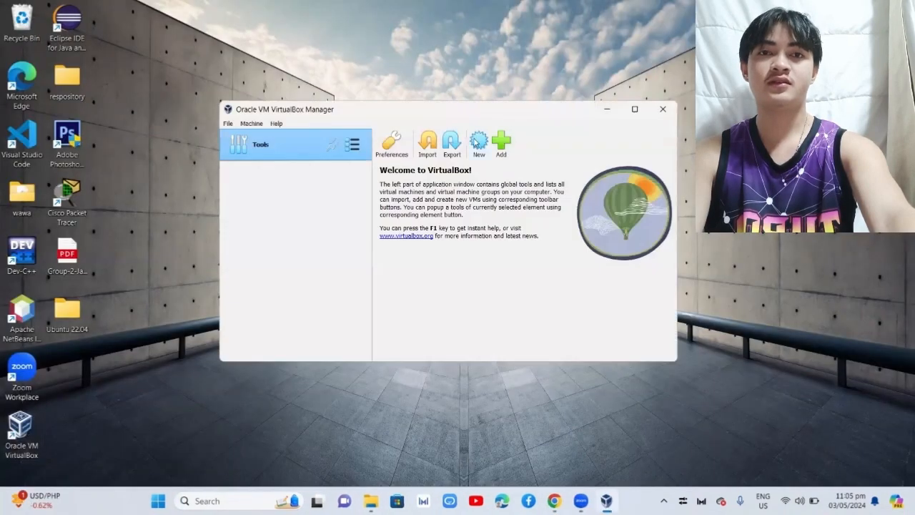
- Start creating a new VirtualBox virtual machine named "Ubuntu 22.04" and proceed to its hardware settings
left_click(476, 143)
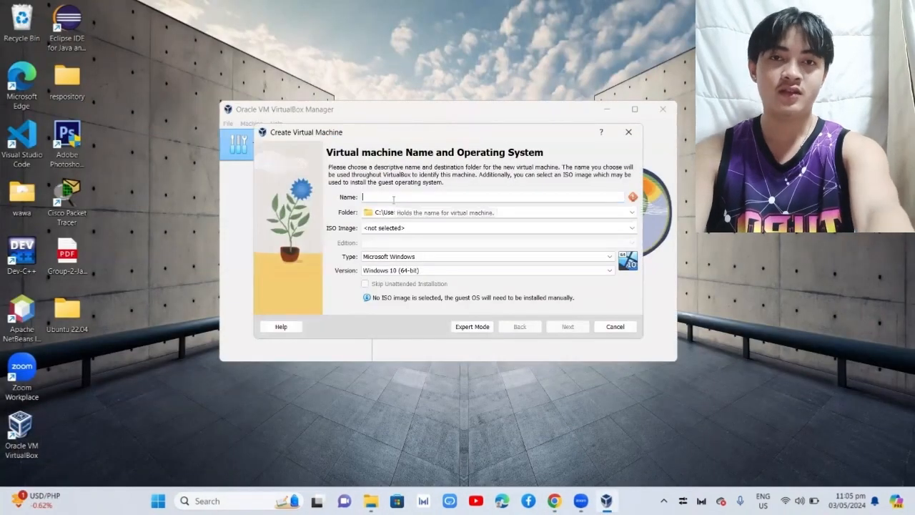
type("uUbu")
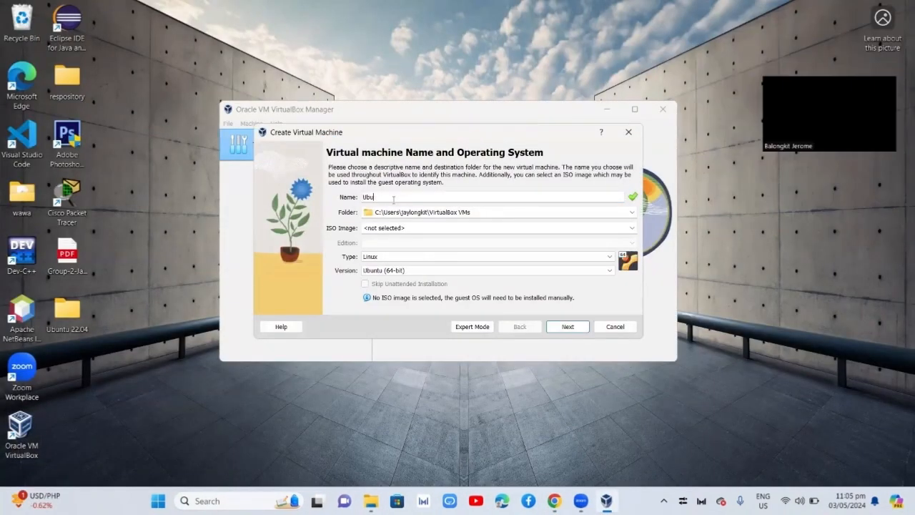
type("ntu 22.04")
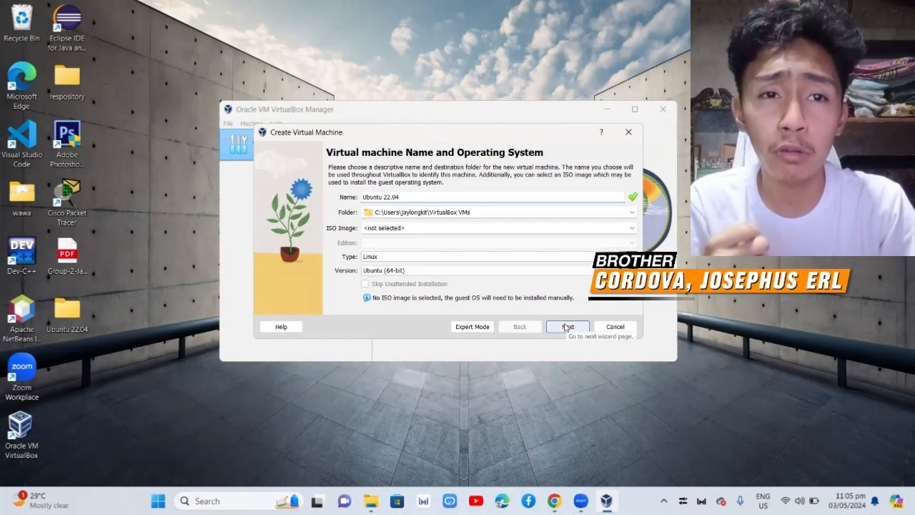
left_click(567, 326)
left_click(579, 413)
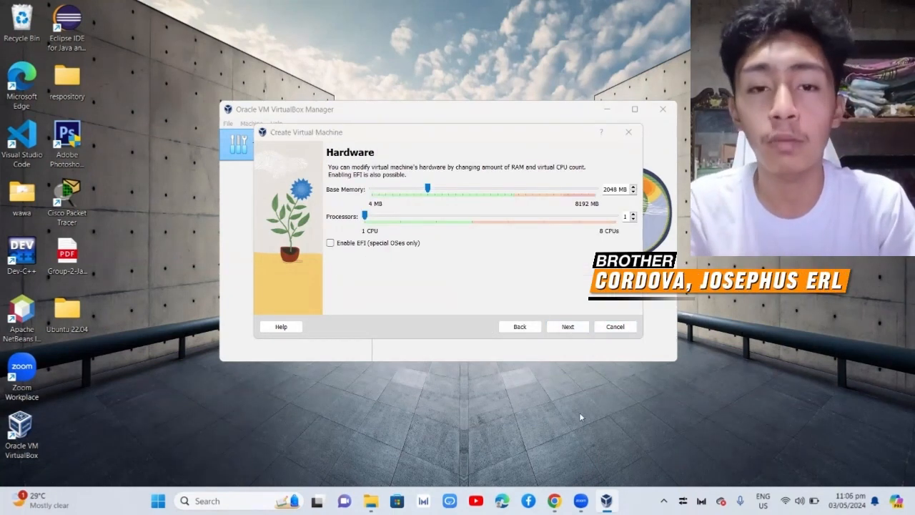
- Create the virtual machine with 5172 MB of base memory, one processor and a new 25 GB virtual hard disk
left_click_drag(427, 187, 510, 189)
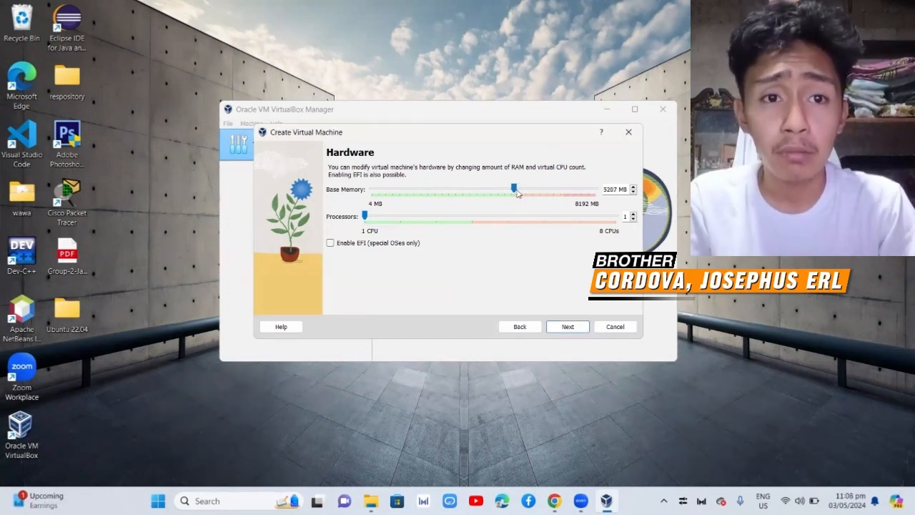
left_click(385, 222)
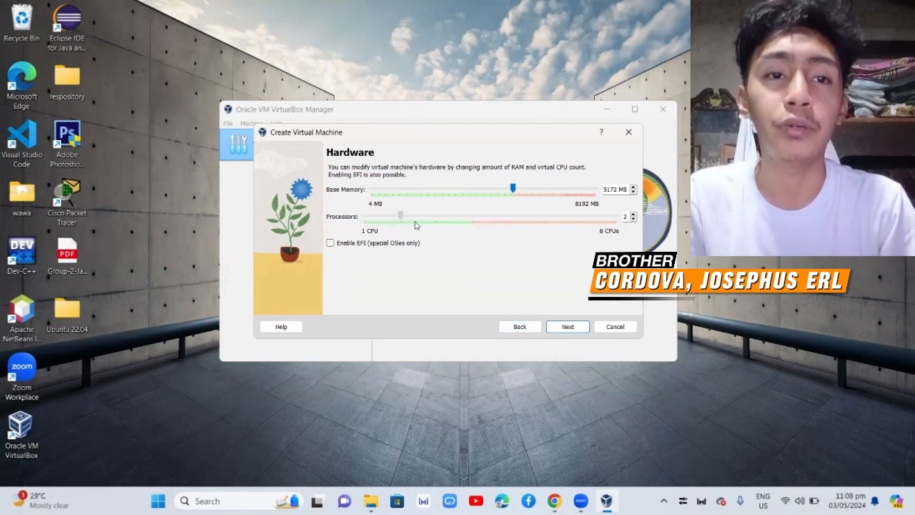
left_click(567, 327)
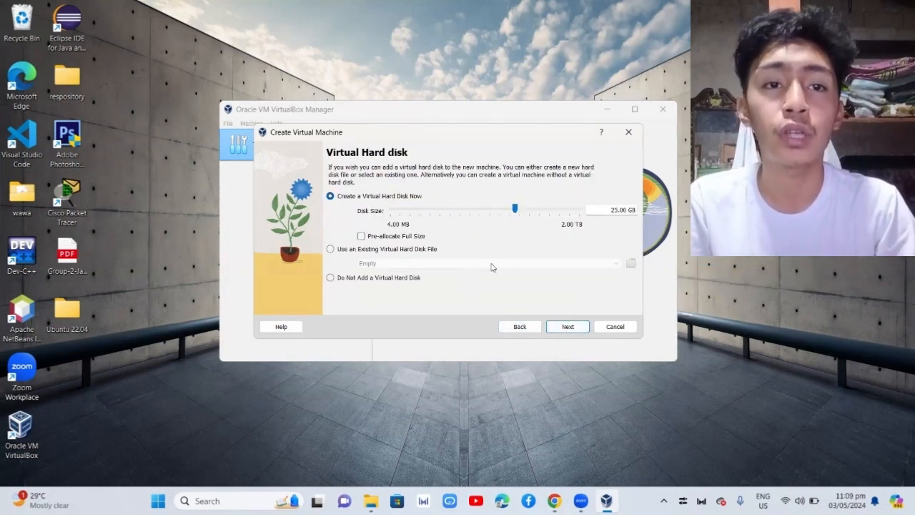
left_click(564, 327)
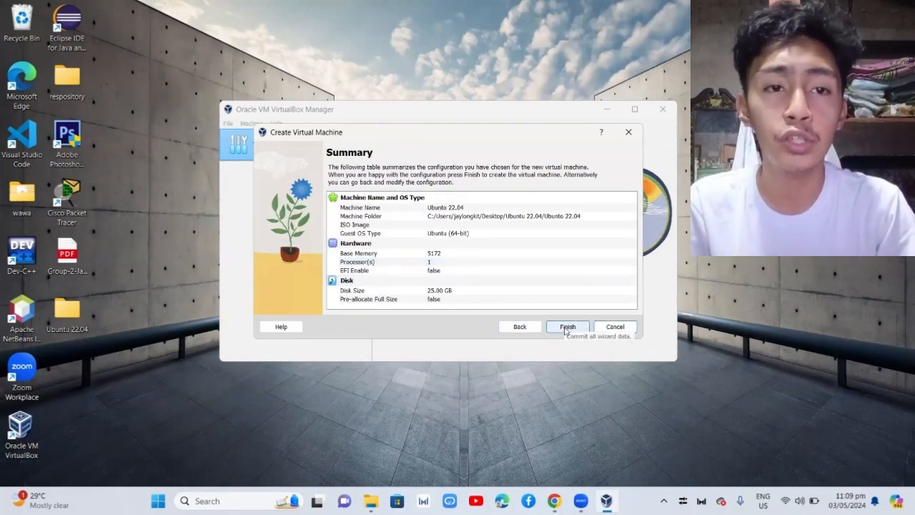
left_click(564, 328)
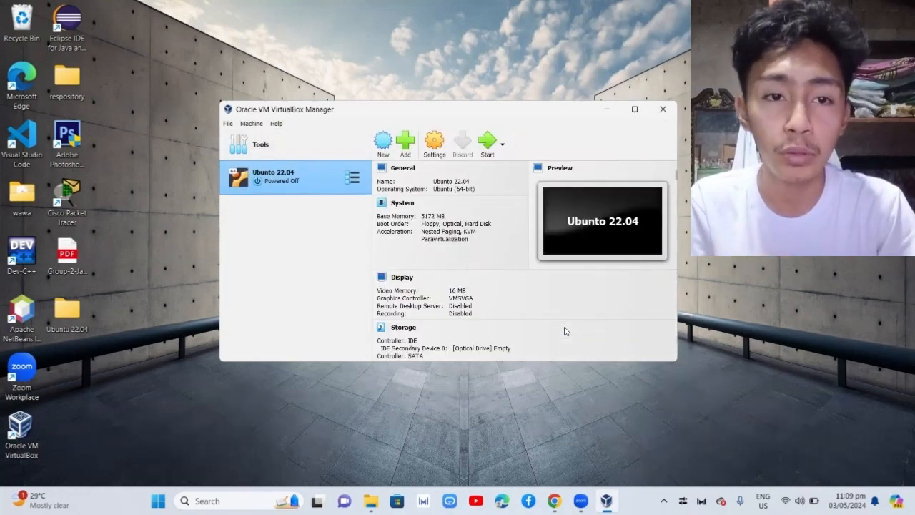
- Set both Shared Clipboard and Drag'n'Drop to Bidirectional in the new virtual machine's advanced general settings
left_click(434, 146)
left_click(416, 148)
left_click(445, 178)
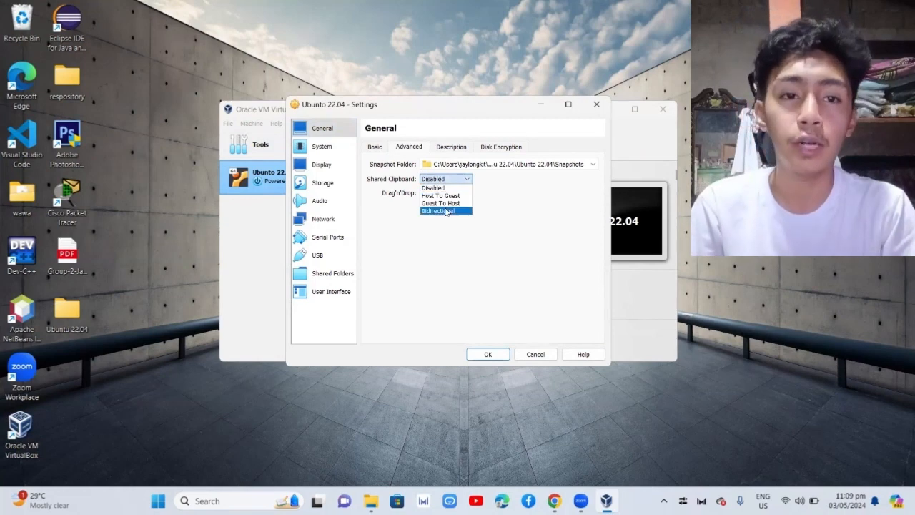
left_click(438, 207)
left_click(448, 193)
left_click(455, 226)
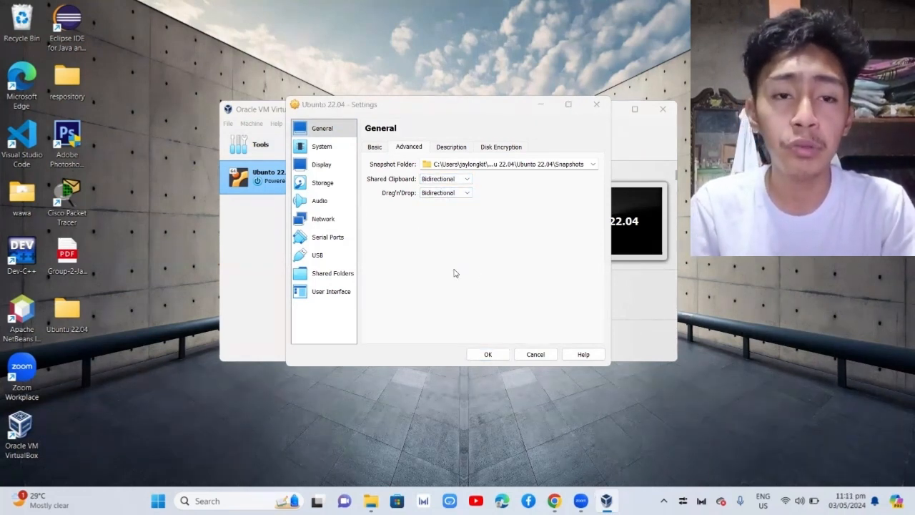
- Review the virtual machine's disk encryption, system, display and storage settings
left_click(500, 146)
left_click(409, 147)
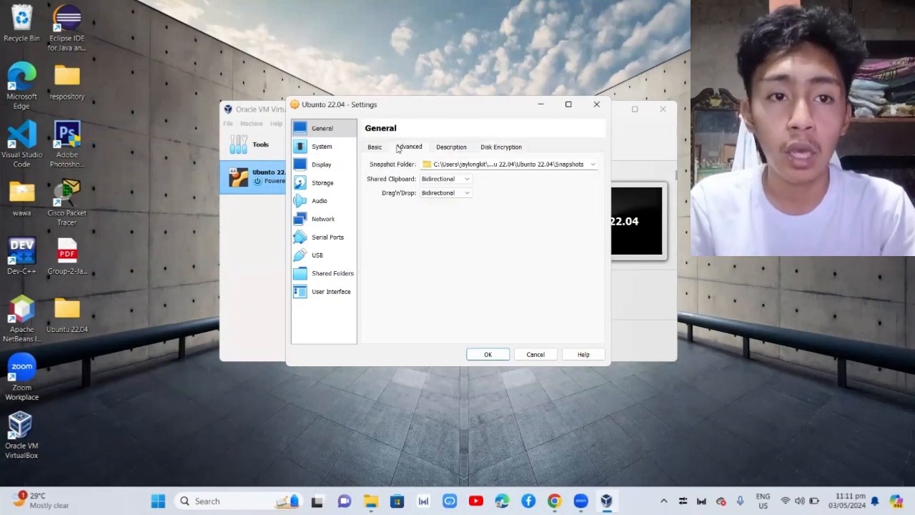
left_click(323, 147)
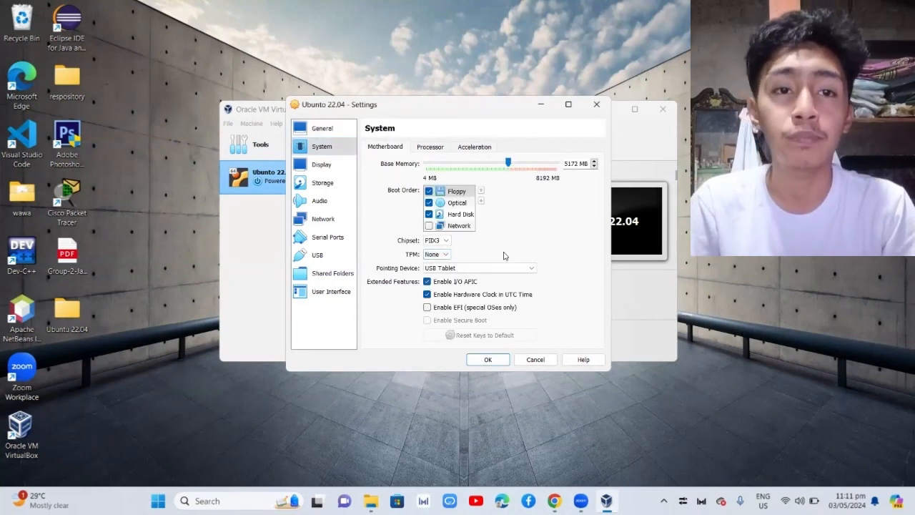
left_click(551, 432)
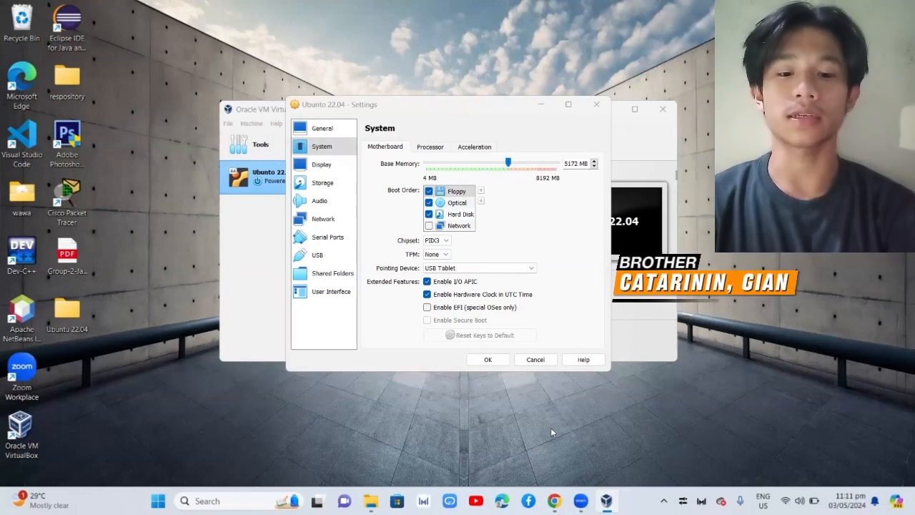
left_click(339, 165)
left_click(343, 187)
left_click(336, 150)
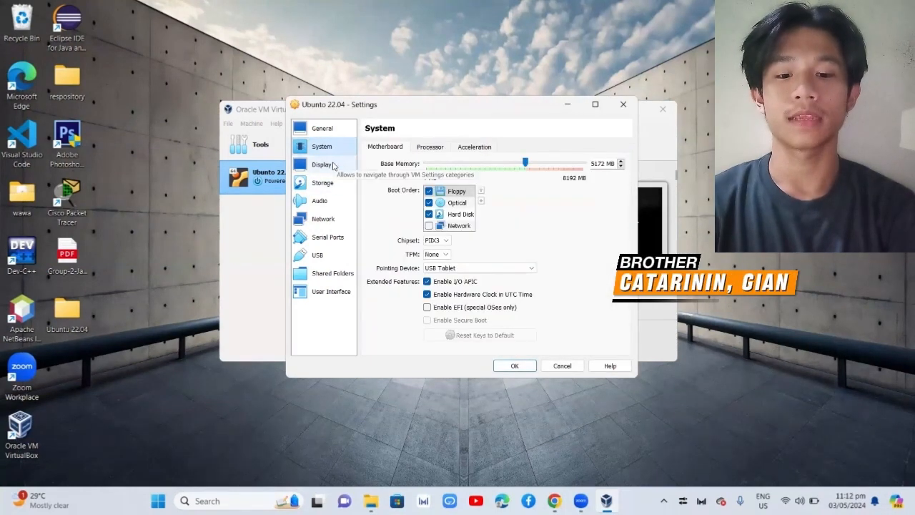
- Load the ubuntu-22.04.4-live-server-amd64 disk image from Downloads into the virtual machine's empty IDE optical drive
left_click(327, 187)
left_click(413, 173)
left_click(626, 157)
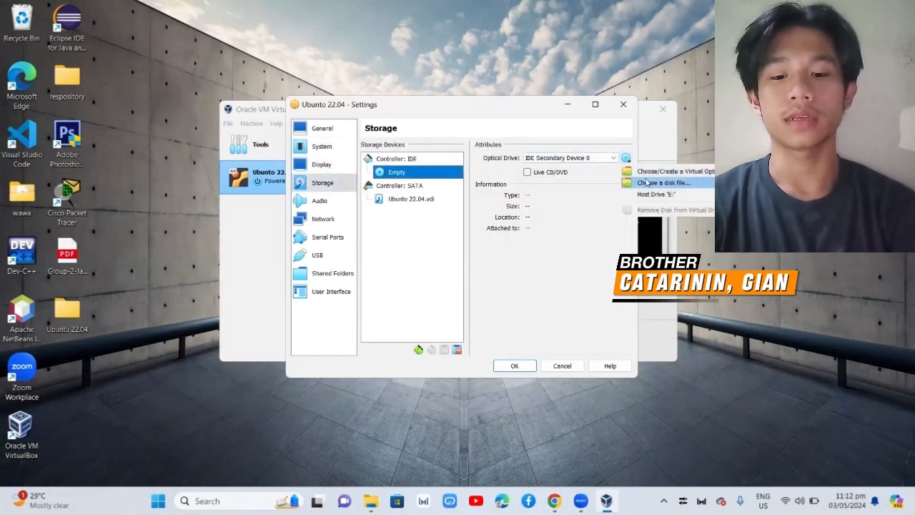
left_click(647, 182)
left_click(340, 305)
left_click(500, 212)
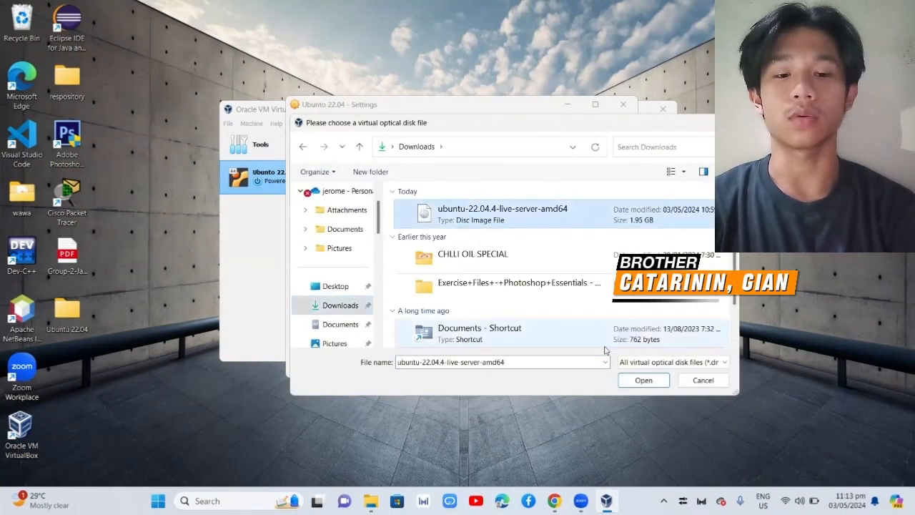
left_click(643, 379)
left_click(539, 416)
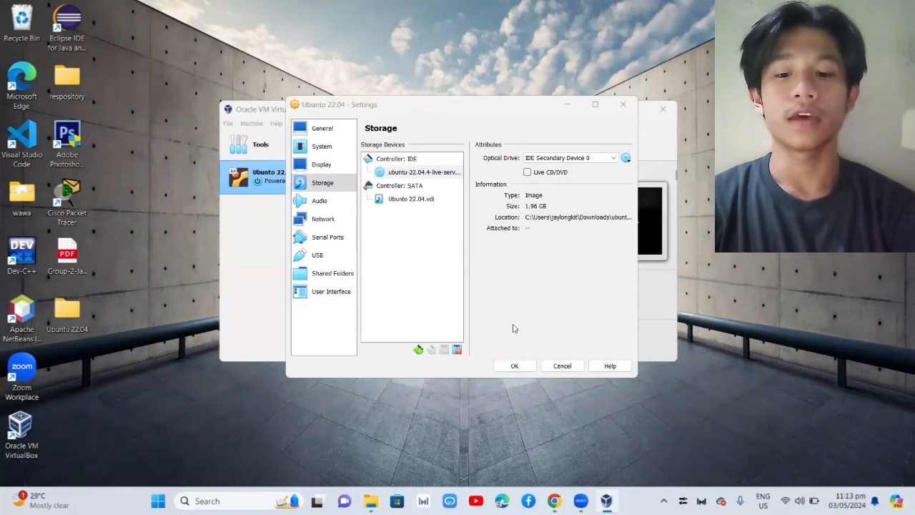
- Switch the virtual machine's IDE optical drive from the Ubuntu image to Host Drive 'E:'
left_click(448, 175)
left_click(613, 158)
left_click(625, 157)
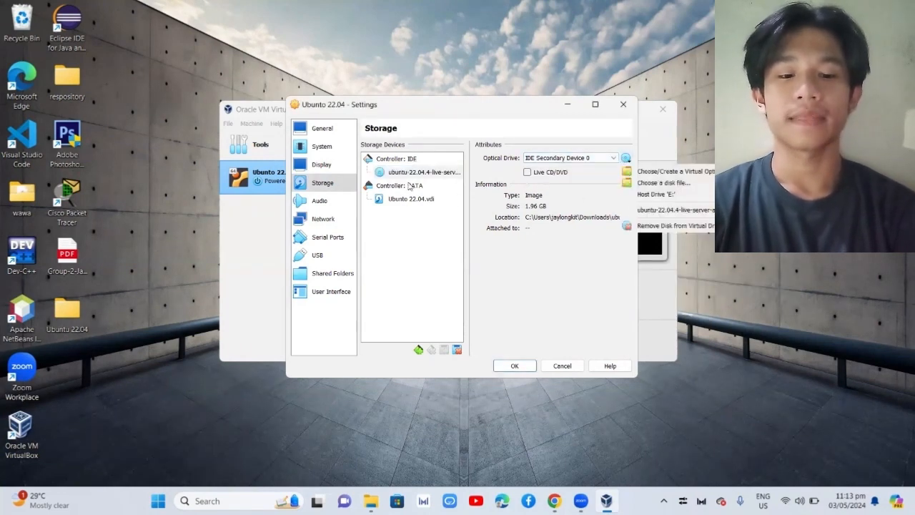
left_click(416, 174)
left_click(626, 159)
left_click(485, 144)
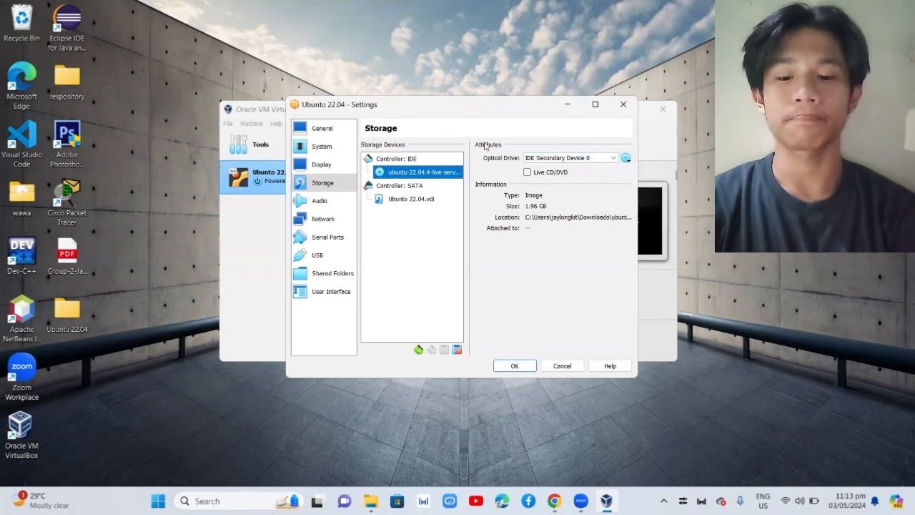
left_click_drag(469, 165, 515, 172)
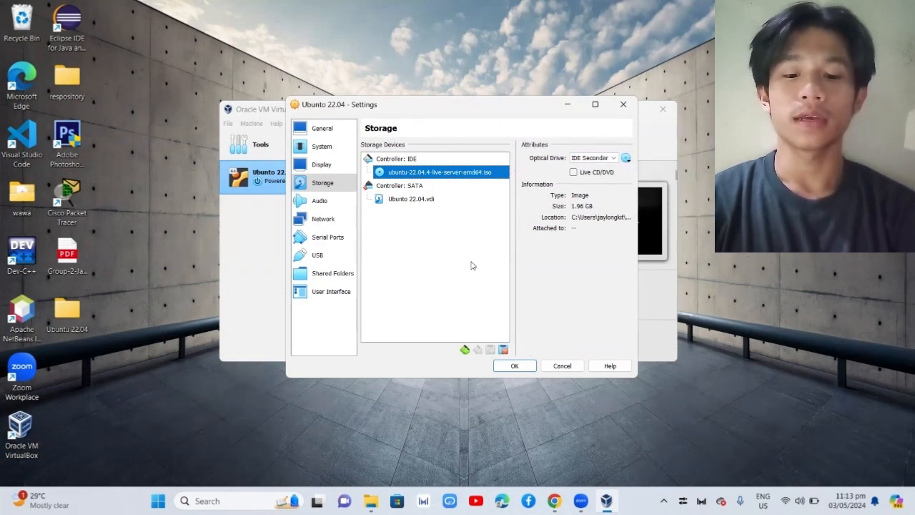
left_click(625, 158)
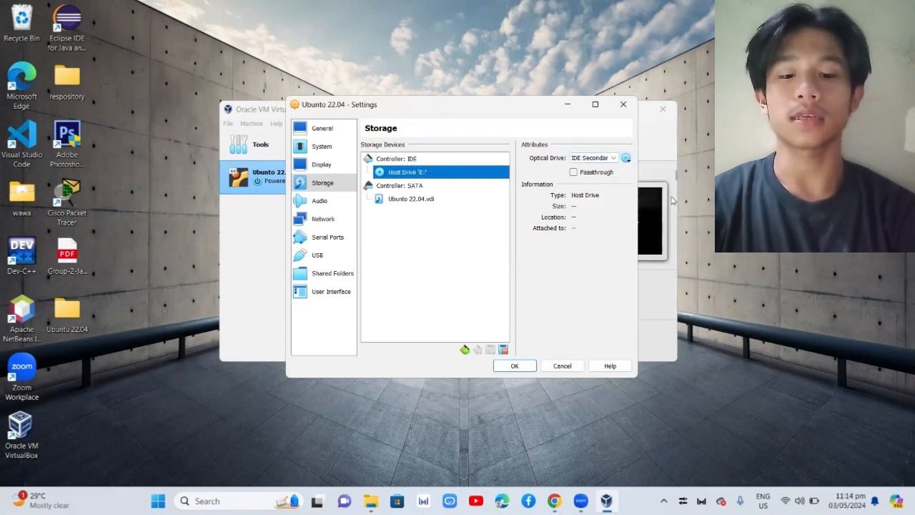
- Load the ubuntu-22.04.4-live-server-amd64 disk image from Downloads back into the IDE optical drive
left_click(625, 158)
left_click(661, 183)
scroll(329, 330, "down", 6)
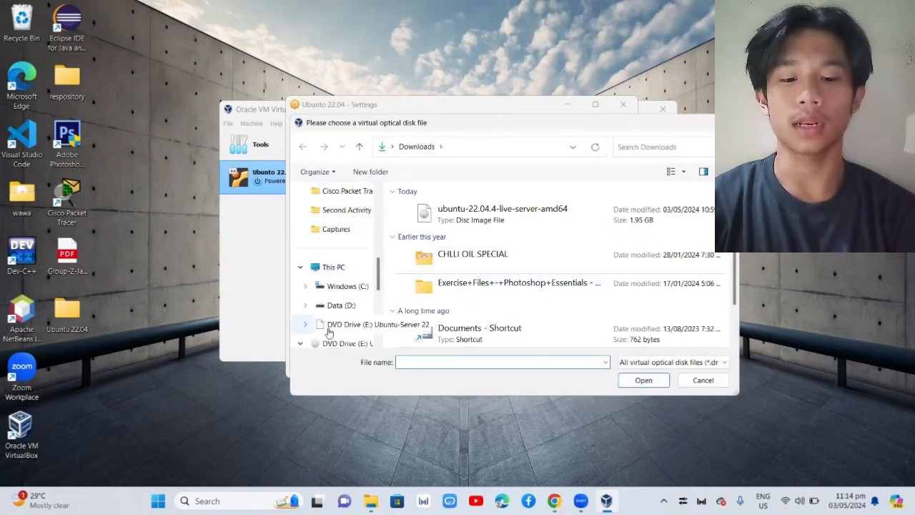
left_click(351, 230)
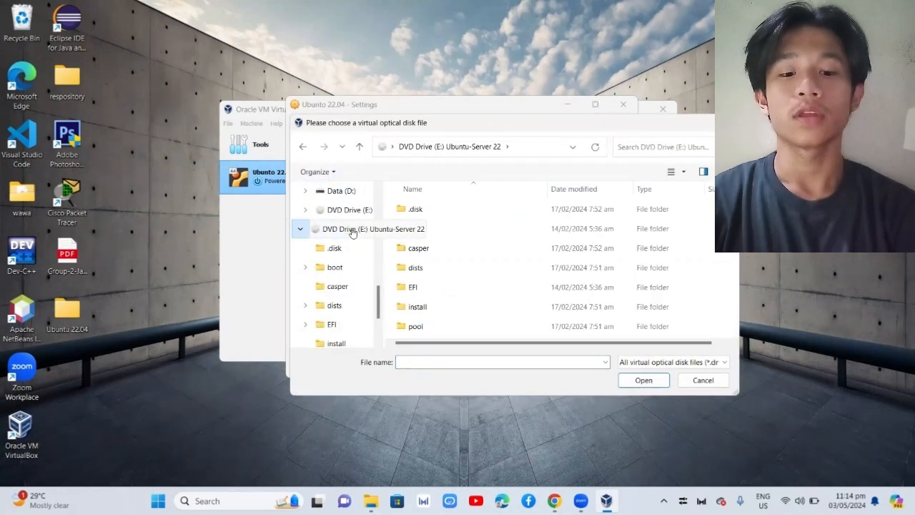
double_click(427, 308)
left_click(302, 147)
scroll(325, 283, "up", 2)
left_click(333, 344)
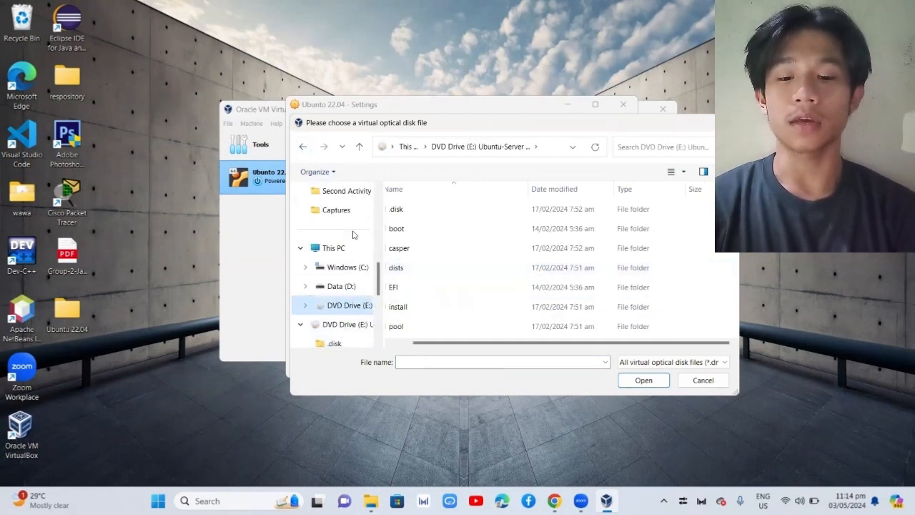
scroll(343, 272, "up", 5)
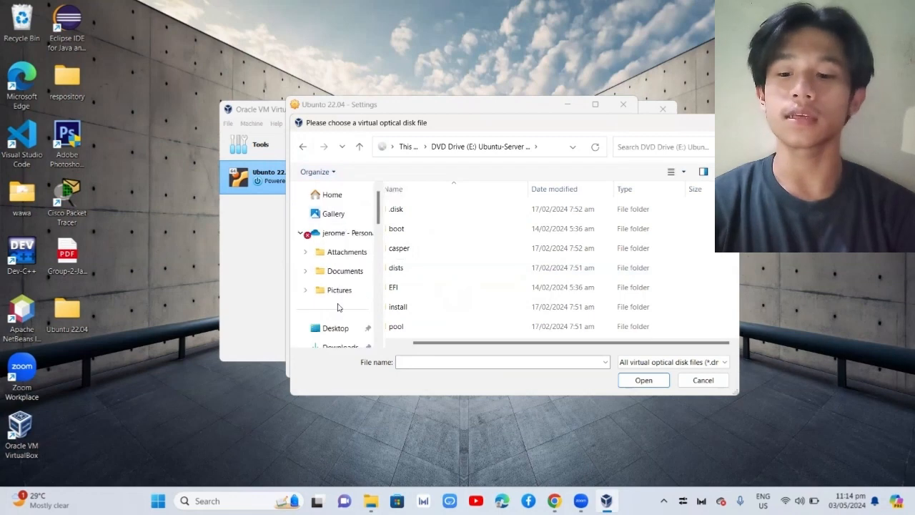
left_click(335, 346)
double_click(593, 214)
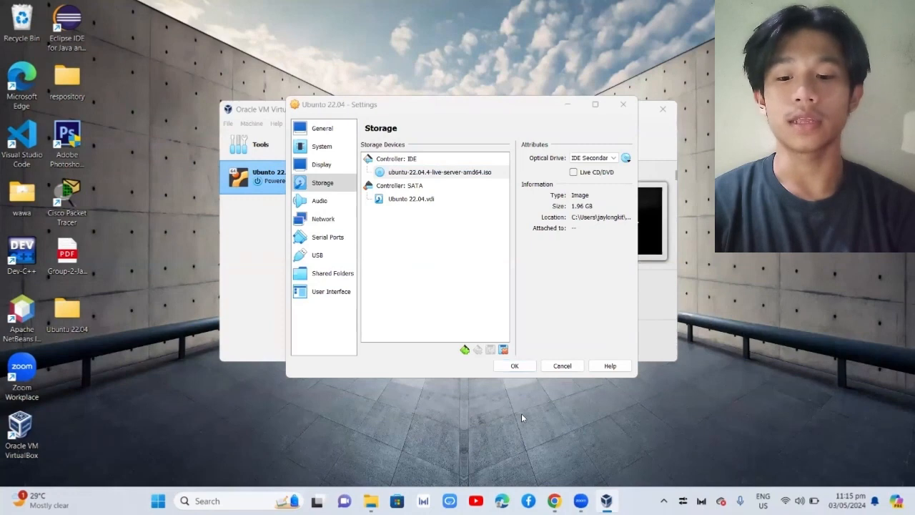
- Review the audio, network, serial port, USB, shared folder and user interface settings, and save the virtual machine's configuration
left_click(321, 204)
left_click(324, 222)
left_click(324, 239)
left_click(323, 256)
left_click(322, 275)
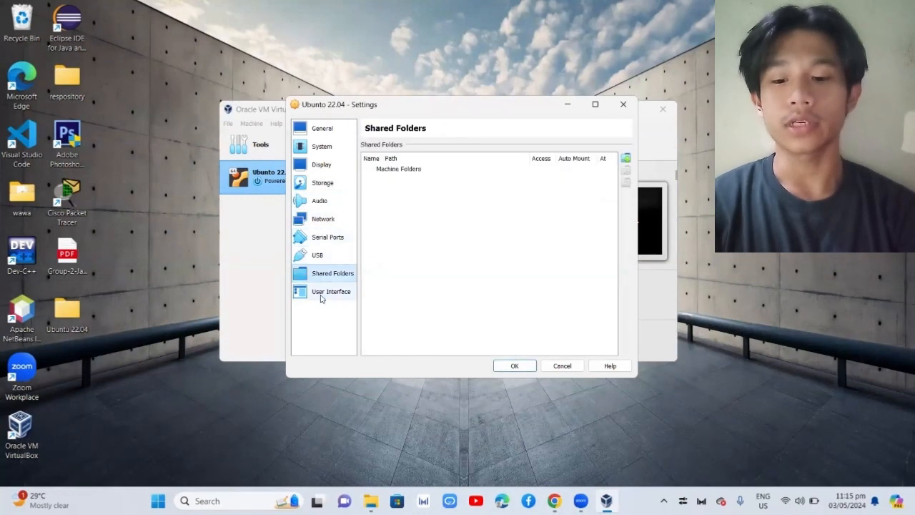
left_click(321, 295)
left_click(531, 418)
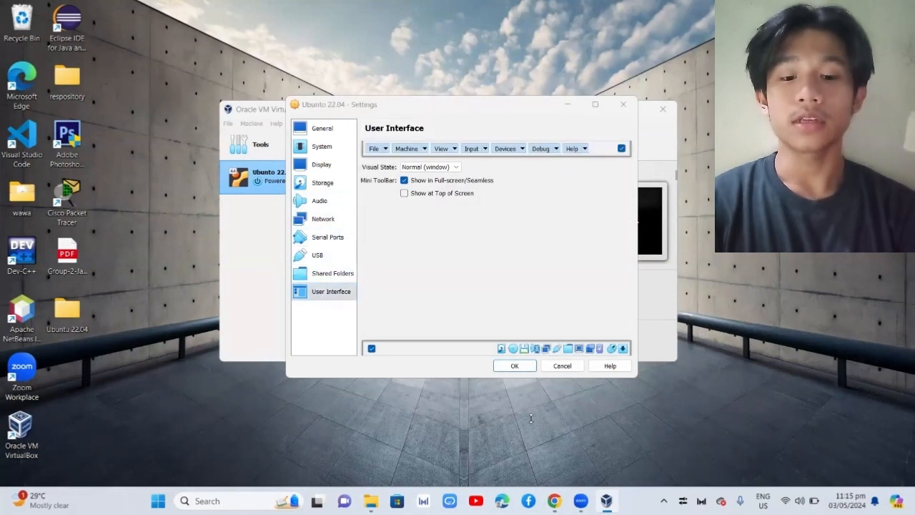
left_click(516, 365)
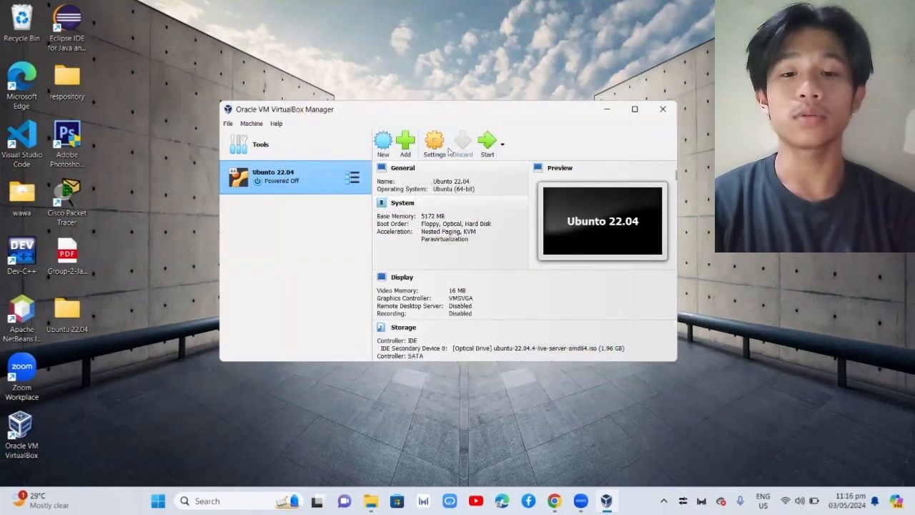
- Start the configured Ubuntu 22.04 virtual machine
left_click(360, 178)
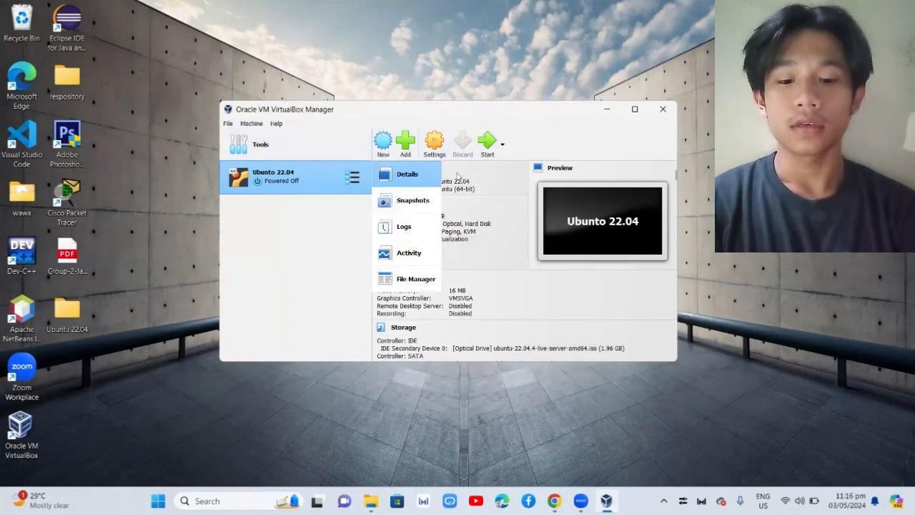
left_click(486, 152)
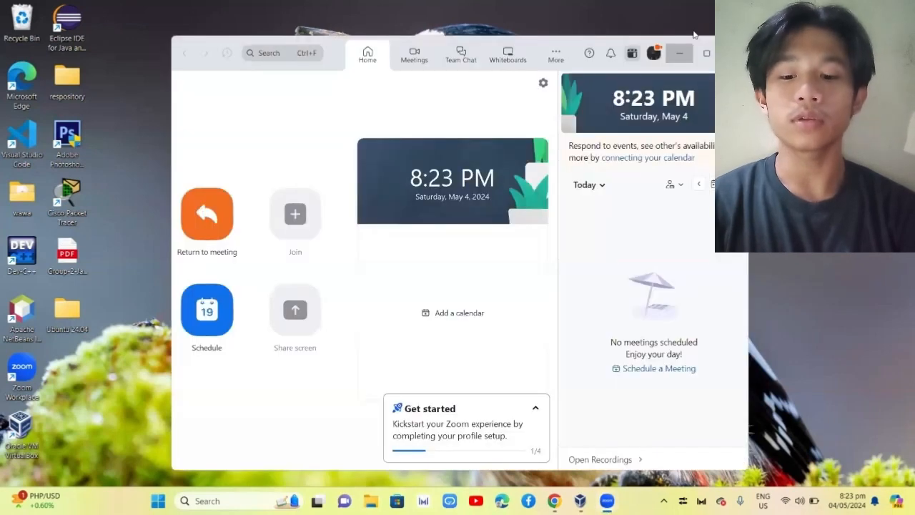
- Start the Ubuntu 24.04 virtual machine and boot it into the Ubuntu installer in a maximized window
left_click(686, 54)
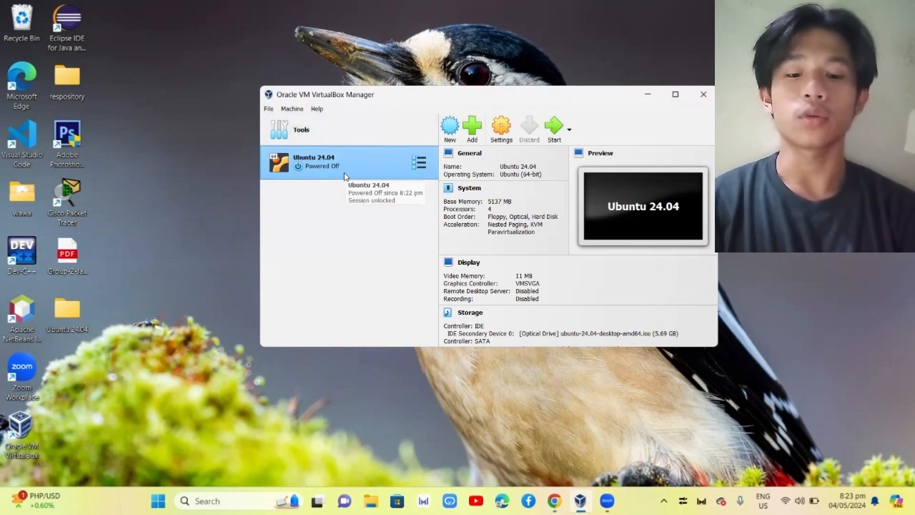
left_click(549, 141)
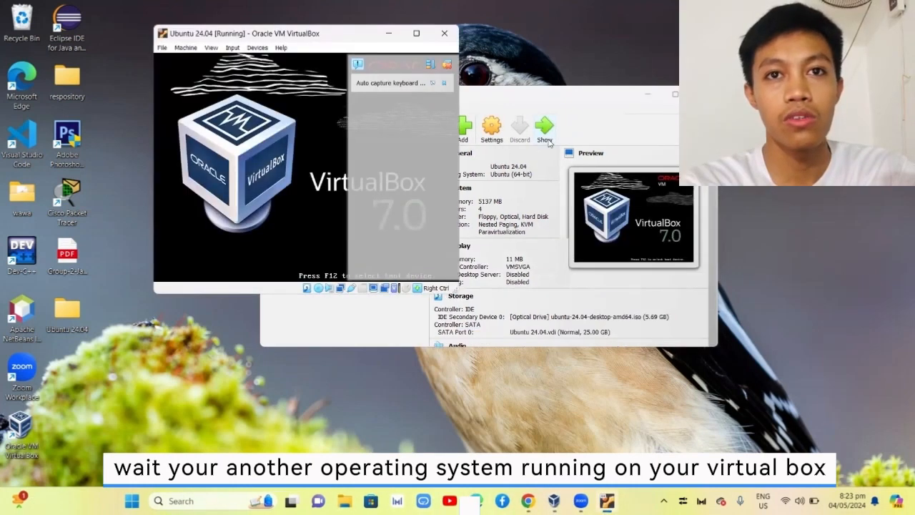
left_click(452, 33)
key("Return")
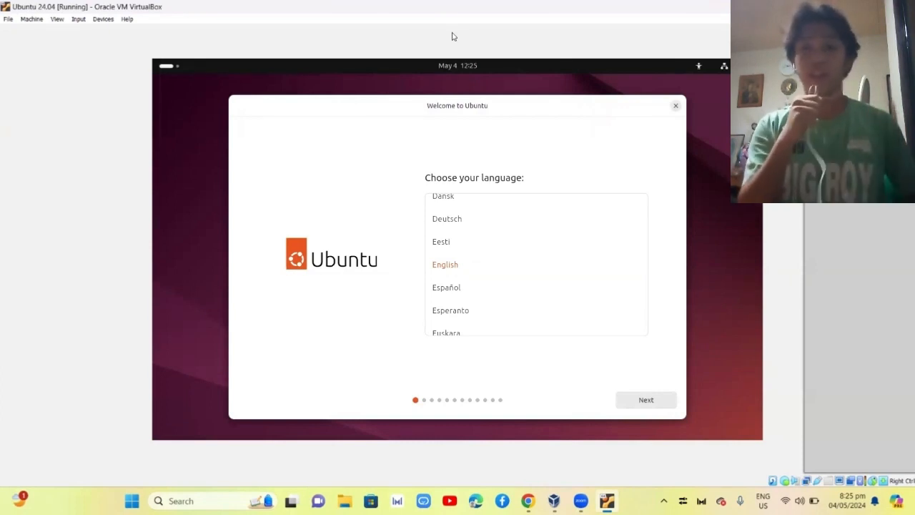
- Choose English as the Ubuntu installer's language and continue
scroll(440, 268, "down", 2)
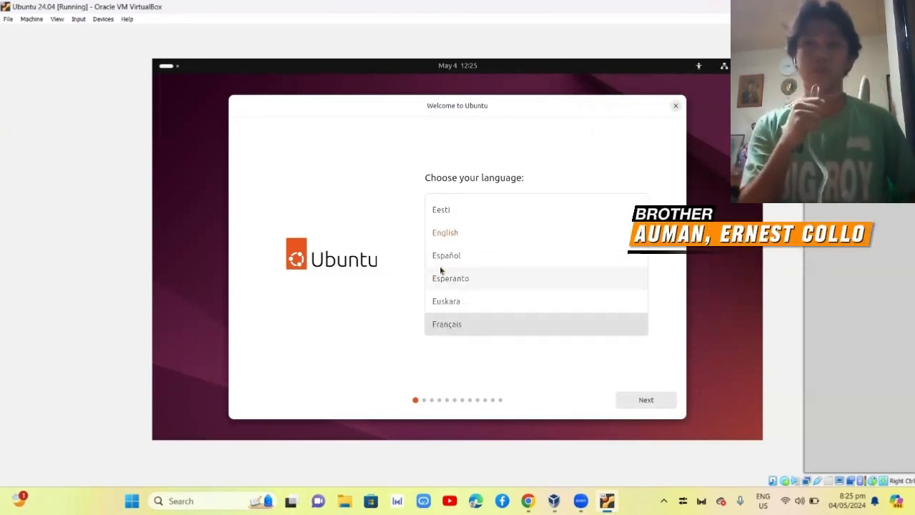
key("Up")
key("Up")
key("Up")
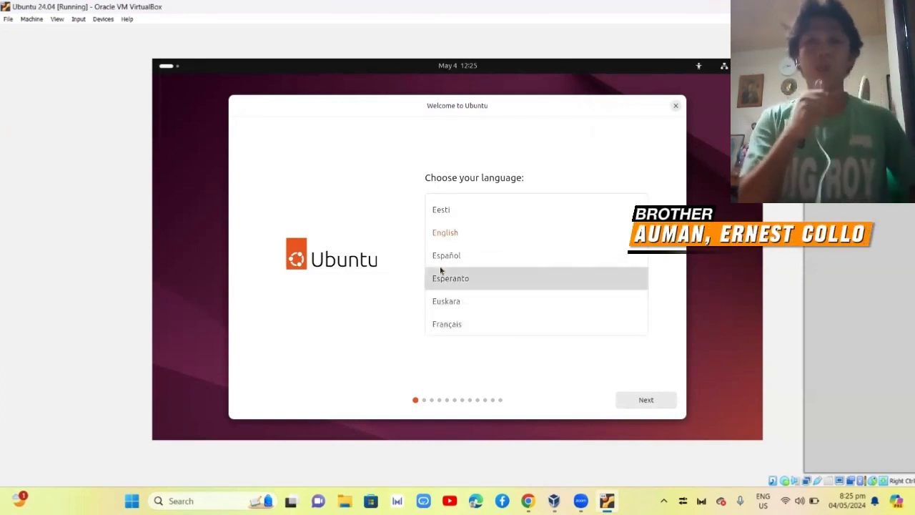
key("Up")
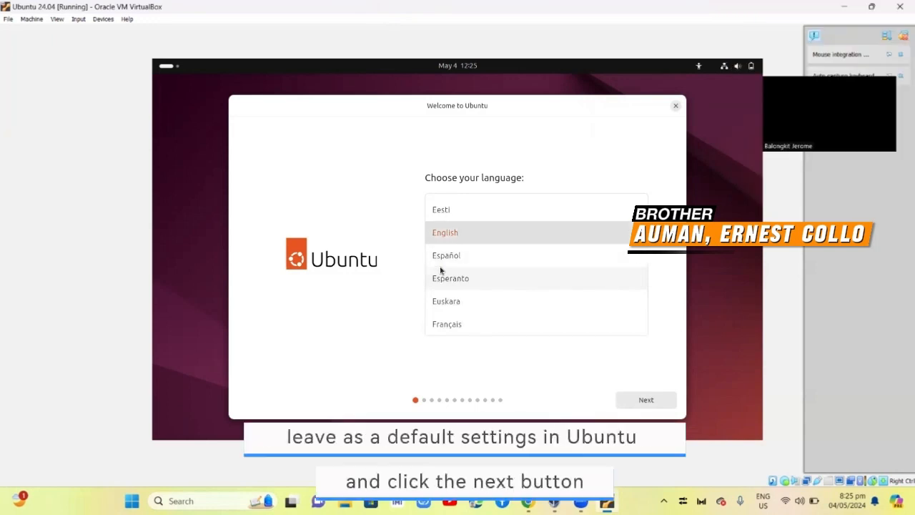
left_click(646, 400)
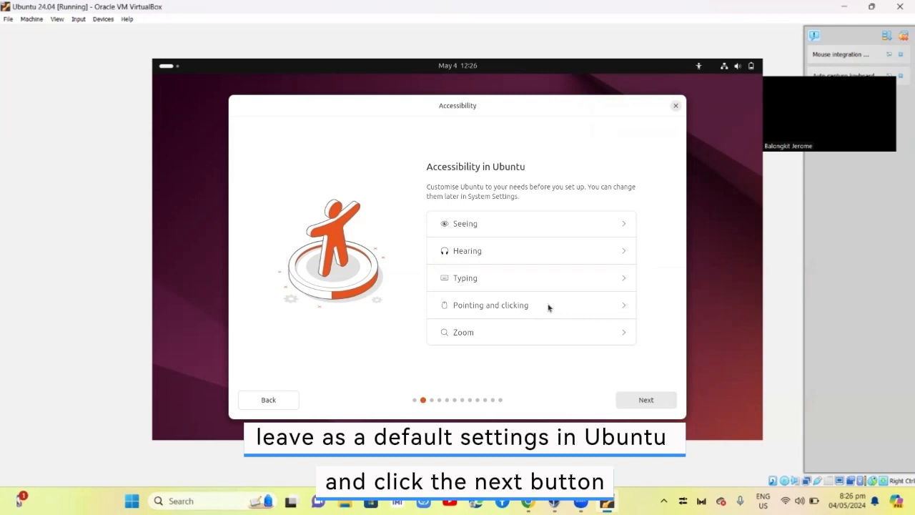
- Leave the accessibility options at their defaults and accept the English (US) keyboard layout and the wired connection
left_click(641, 405)
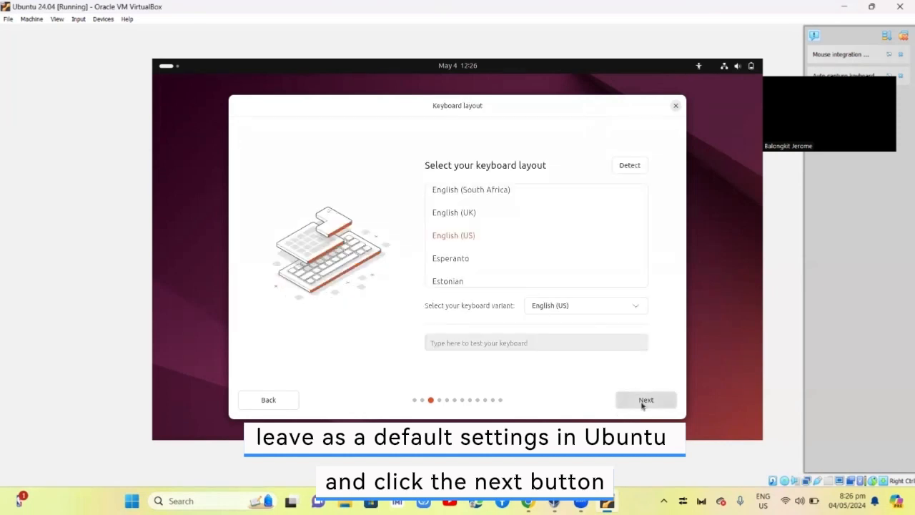
left_click(642, 404)
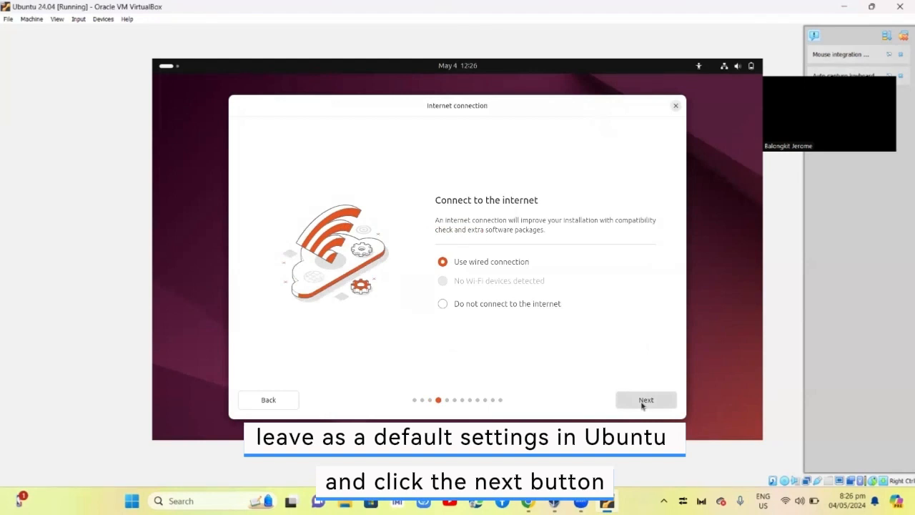
left_click(642, 404)
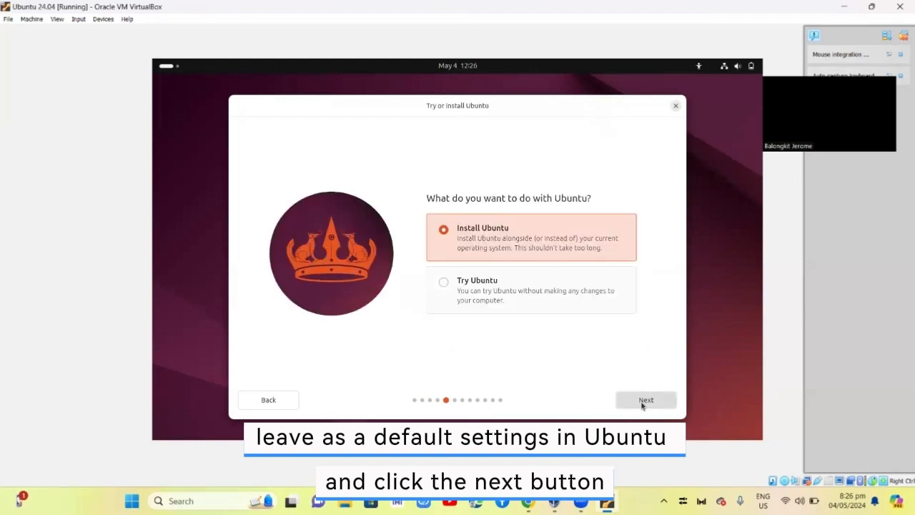
- Accept Install Ubuntu, Interactive installation, the Default selection of apps, no proprietary software, and Erase disk and install Ubuntu
left_click(642, 405)
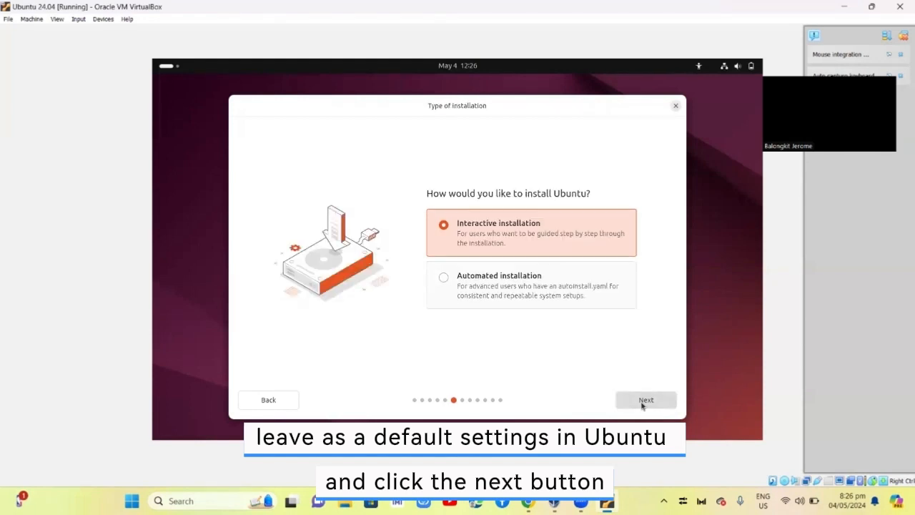
left_click(642, 405)
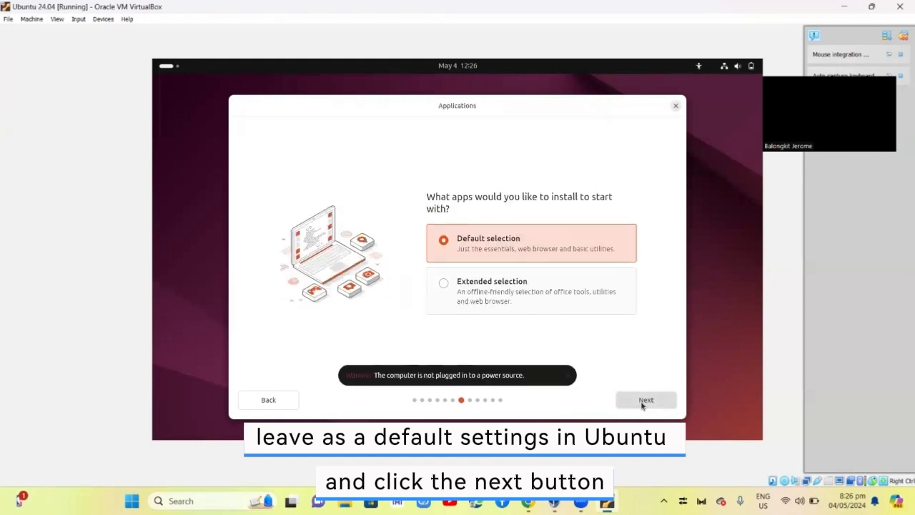
left_click(642, 404)
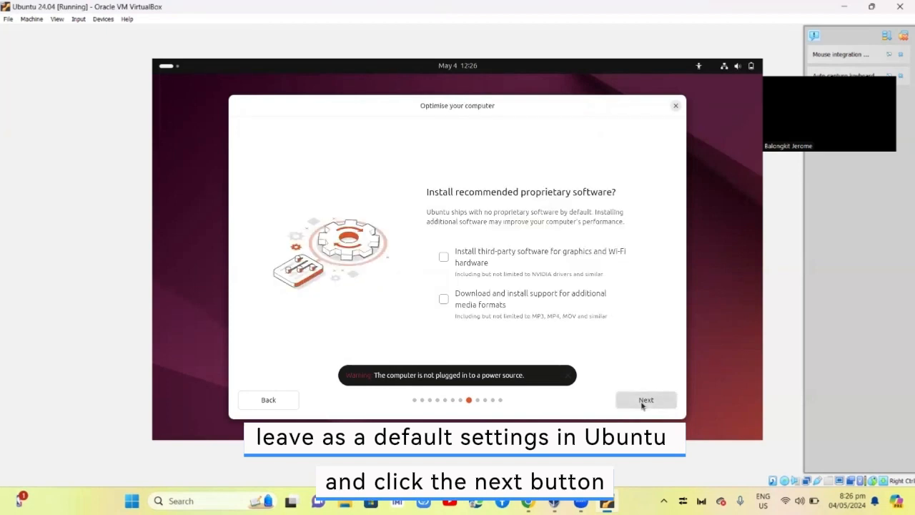
left_click(642, 404)
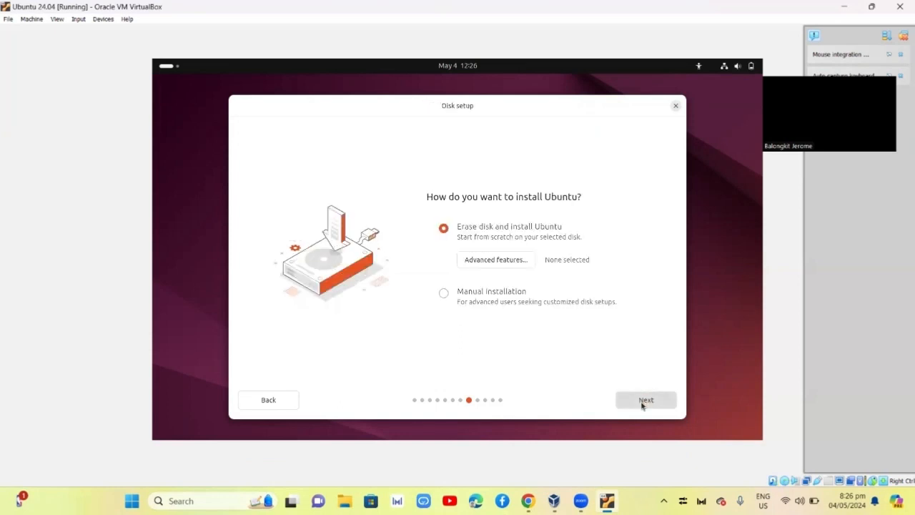
left_click(641, 405)
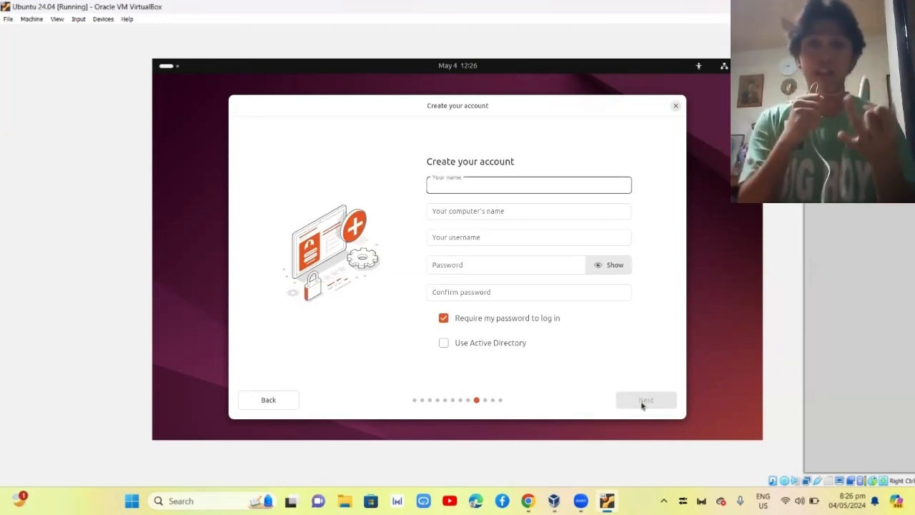
- Create the Ubuntu account with the user's name and a confirmed account password, and accept the Asia/Manila timezone
type("Balongkit")
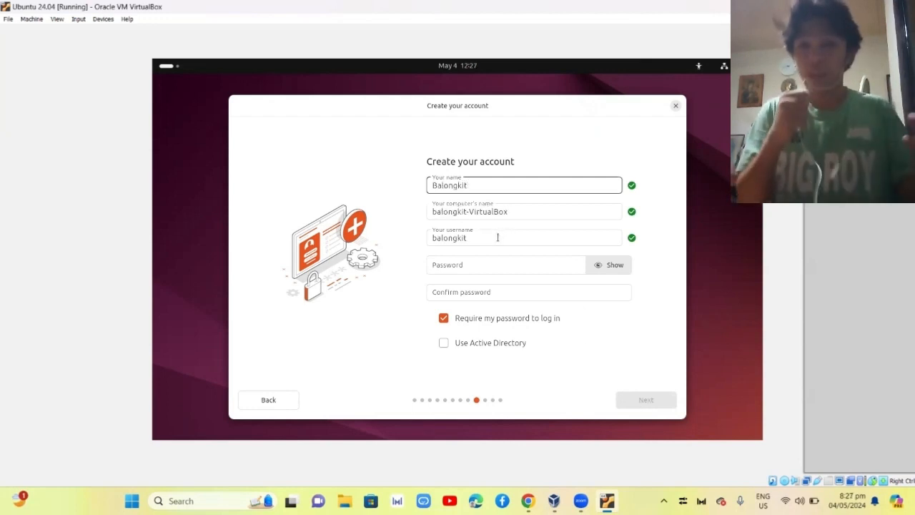
left_click(461, 266)
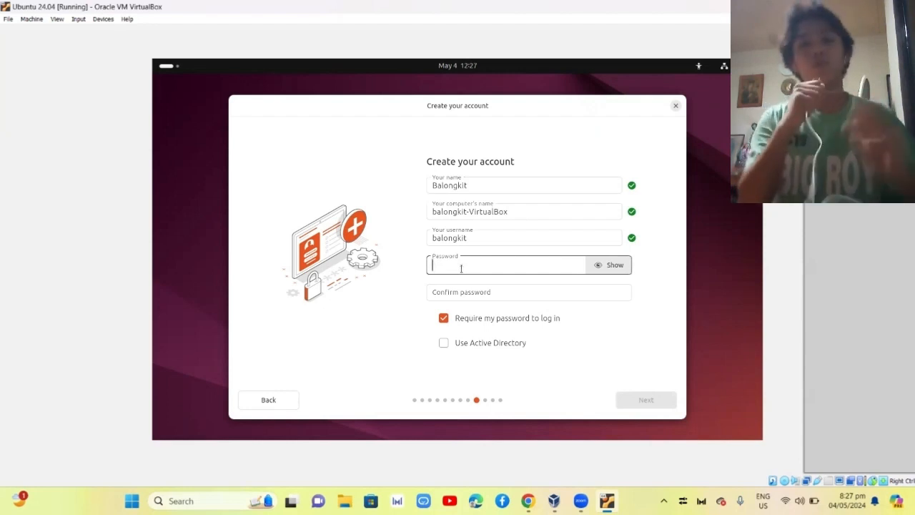
type("12")
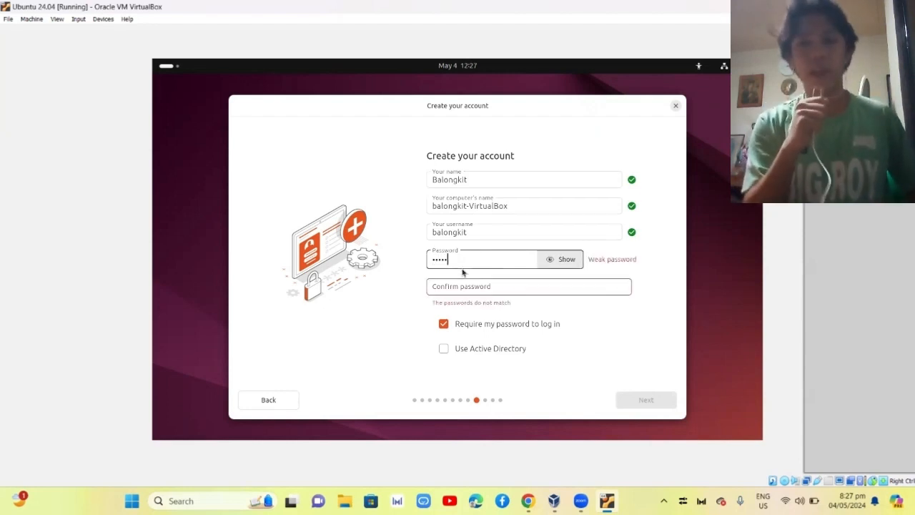
type("•••••")
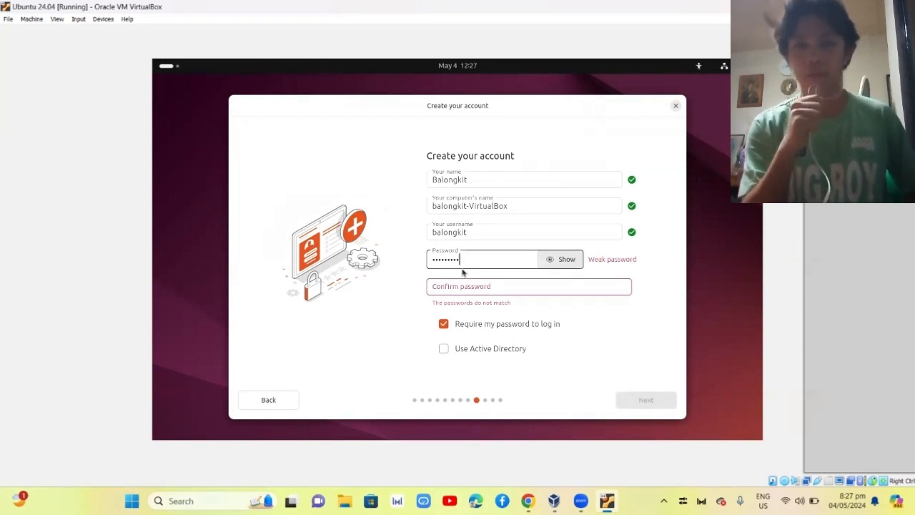
type("•")
left_click(477, 282)
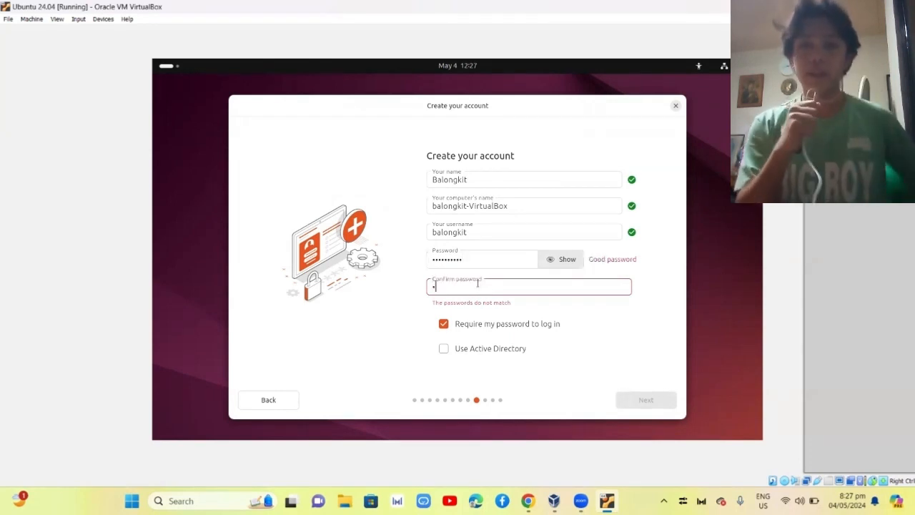
type("•••••••••")
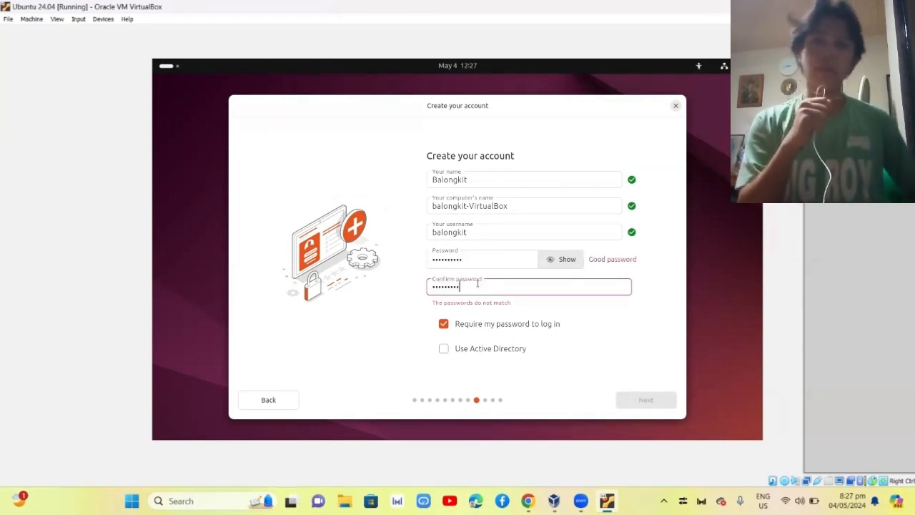
type("•")
left_click(637, 399)
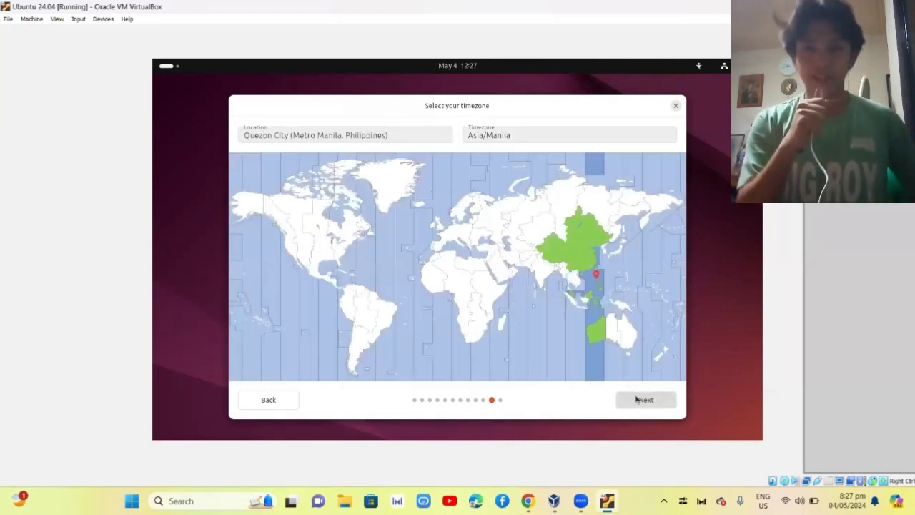
left_click(636, 400)
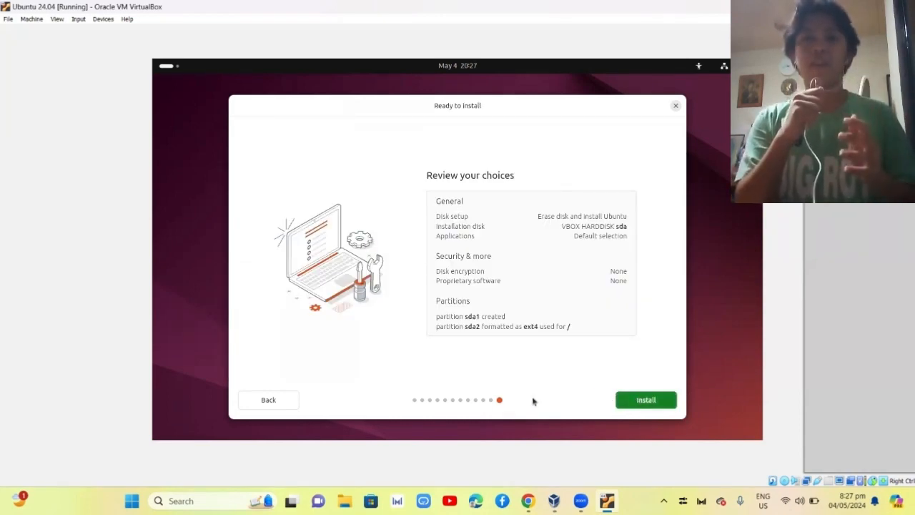
- Go back to recheck the account and disk setup choices, and return to the Ready to install summary
left_click(266, 403)
left_click(266, 405)
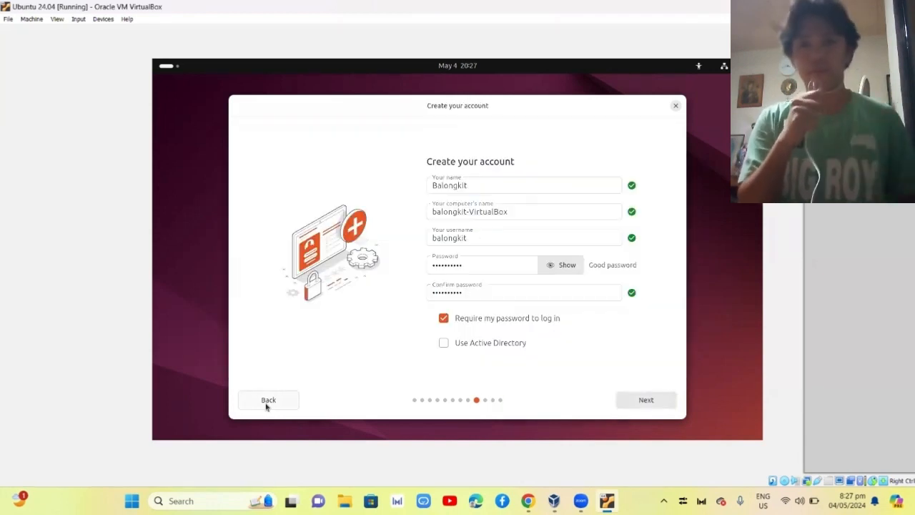
left_click(267, 404)
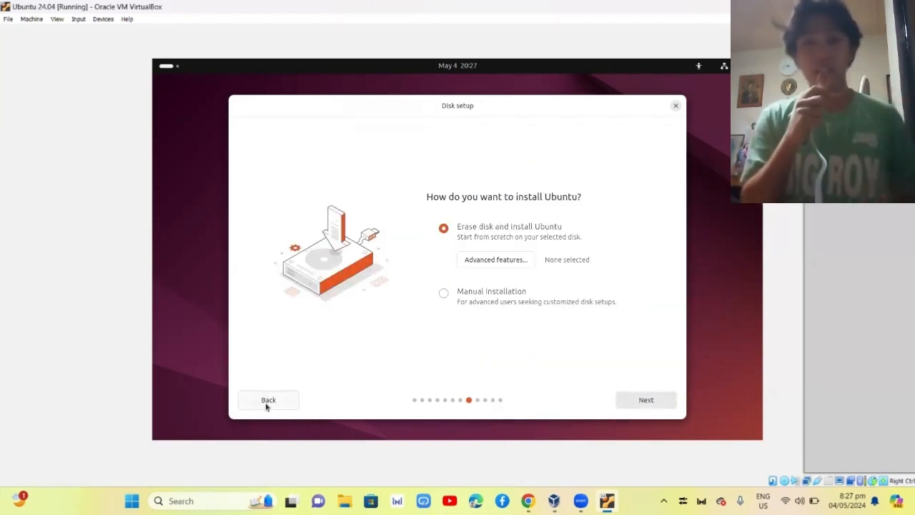
left_click(658, 406)
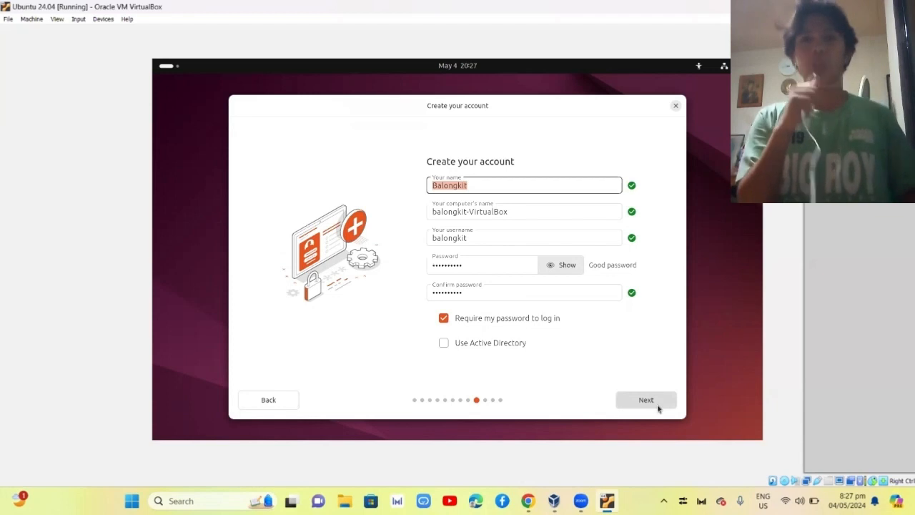
left_click(658, 408)
left_click(658, 409)
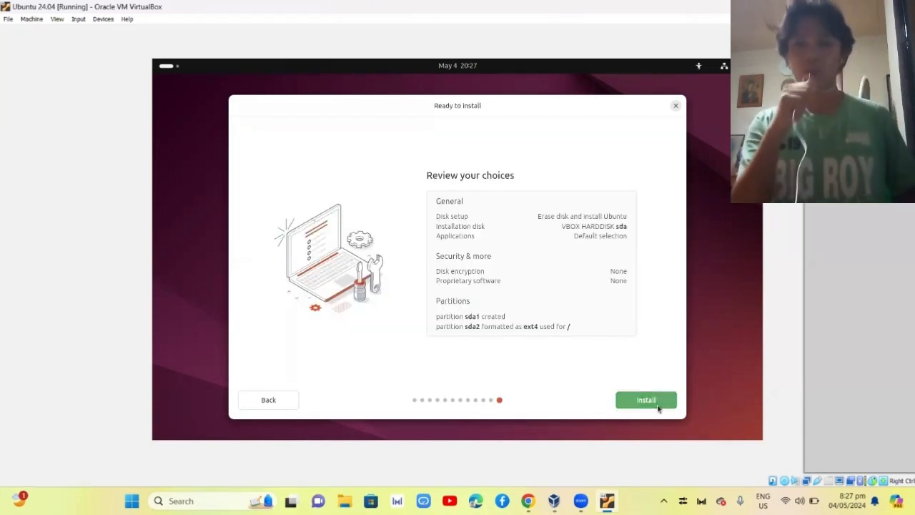
- Install Ubuntu with the reviewed choices, restart the virtual machine, and continue past the request to remove the installation medium
left_click(657, 406)
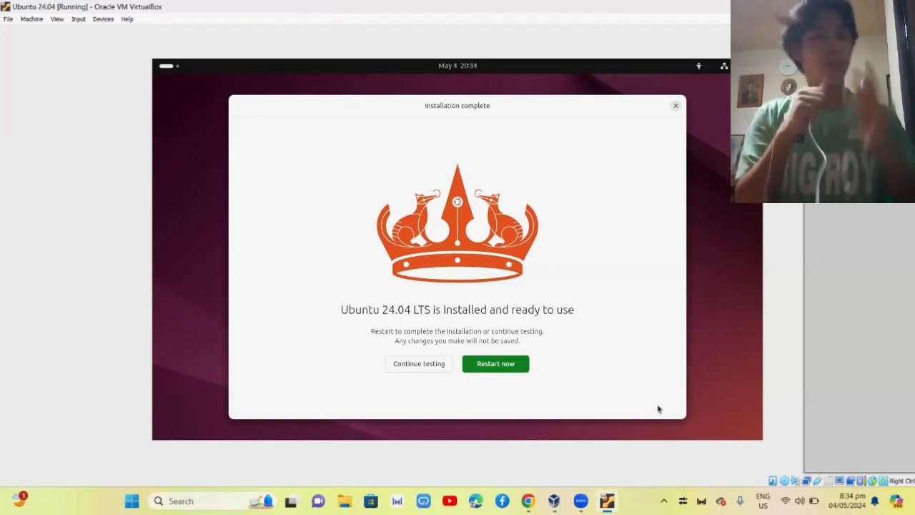
left_click(496, 363)
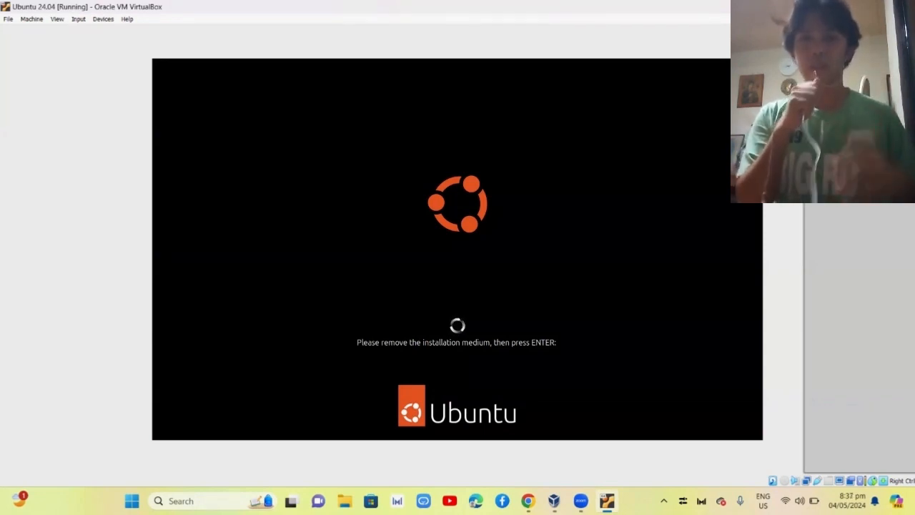
key("Return")
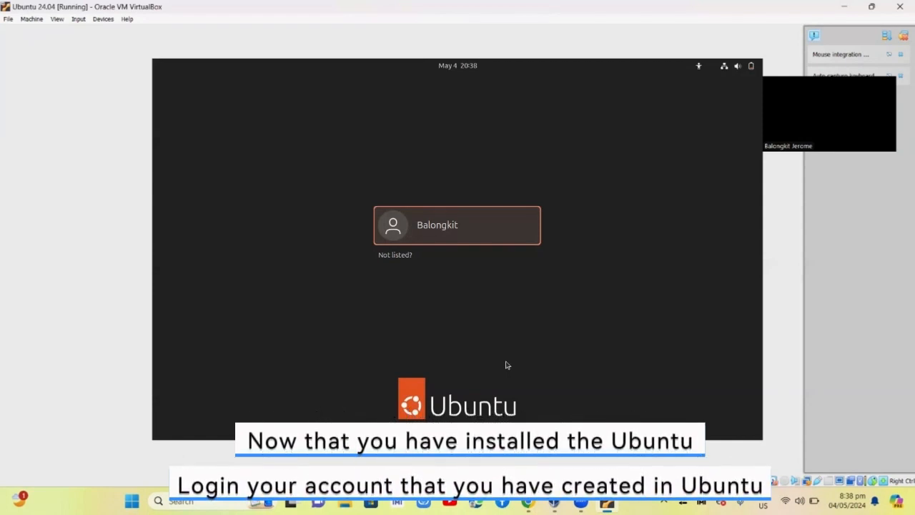
- Log in to Ubuntu with the created account by entering the account password
key("Return")
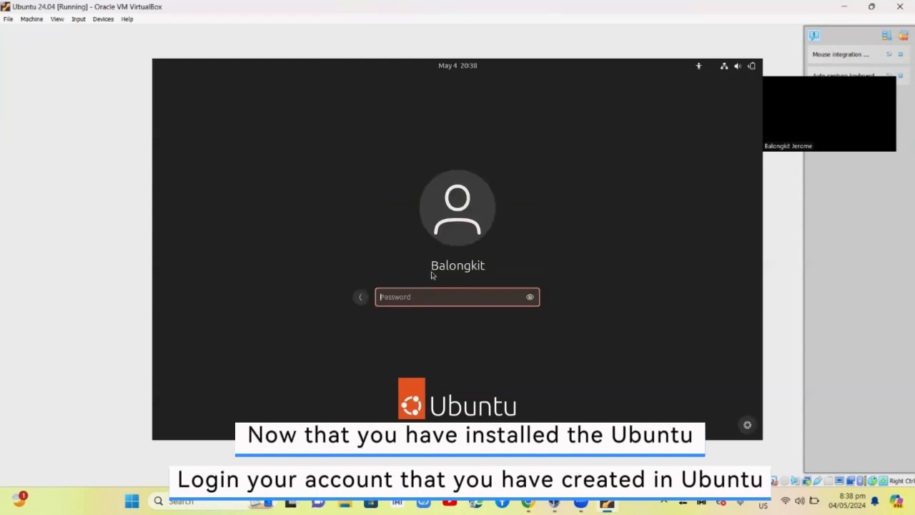
type("*****")
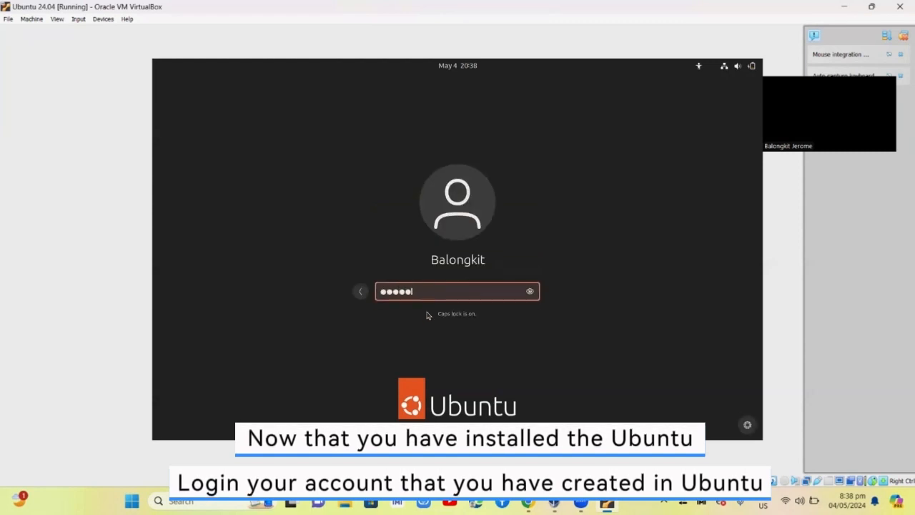
key("Caps_Lock")
type("*****")
key("Return")
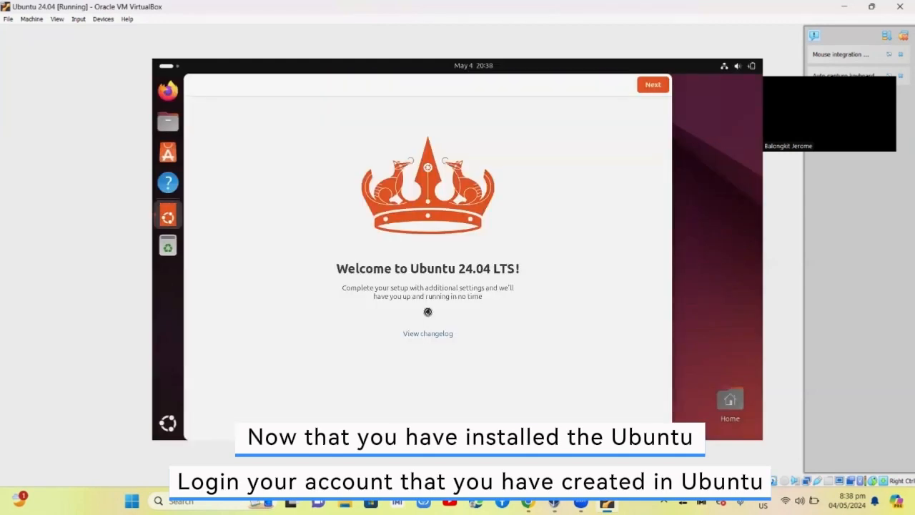
- Complete the Ubuntu 24.04 LTS welcome setup with its default options, including sharing system data with the Ubuntu team
left_click(647, 86)
left_click(647, 86)
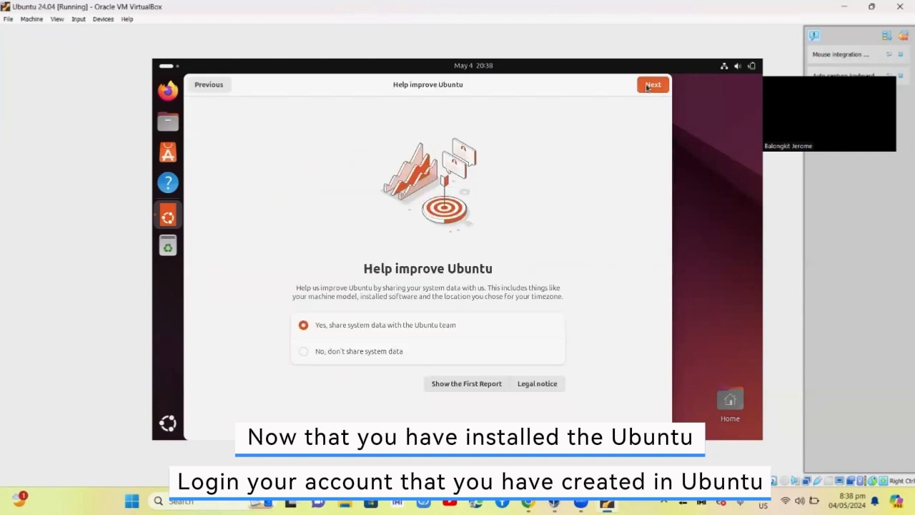
left_click(647, 86)
left_click(647, 87)
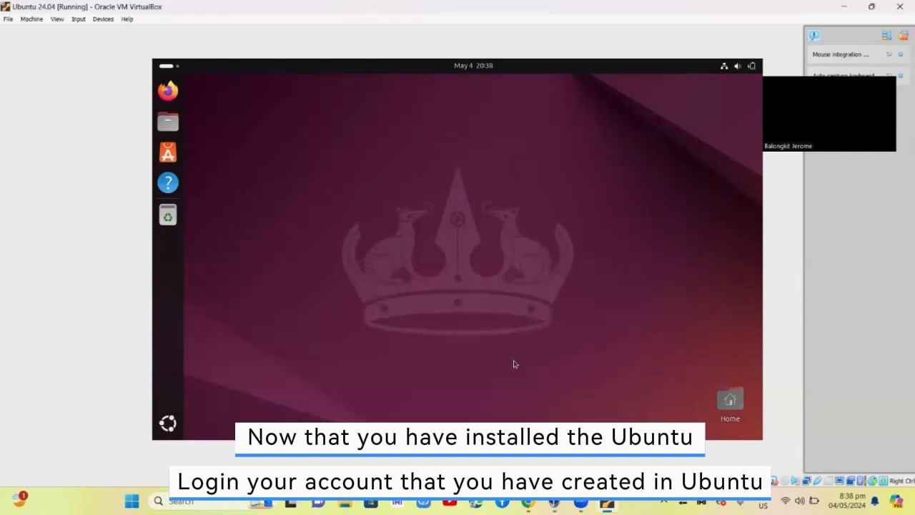
left_click(340, 186)
type("Wellcome to Ubuntu!!!")
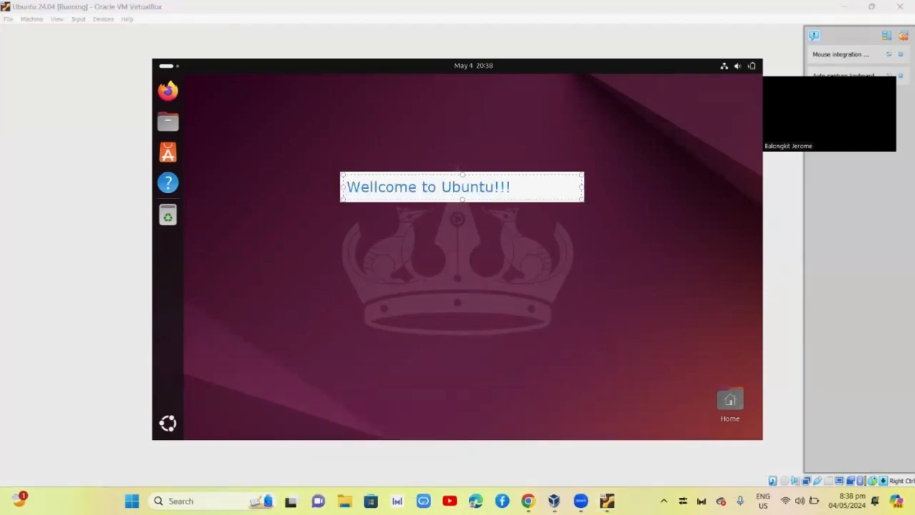
left_click(519, 271)
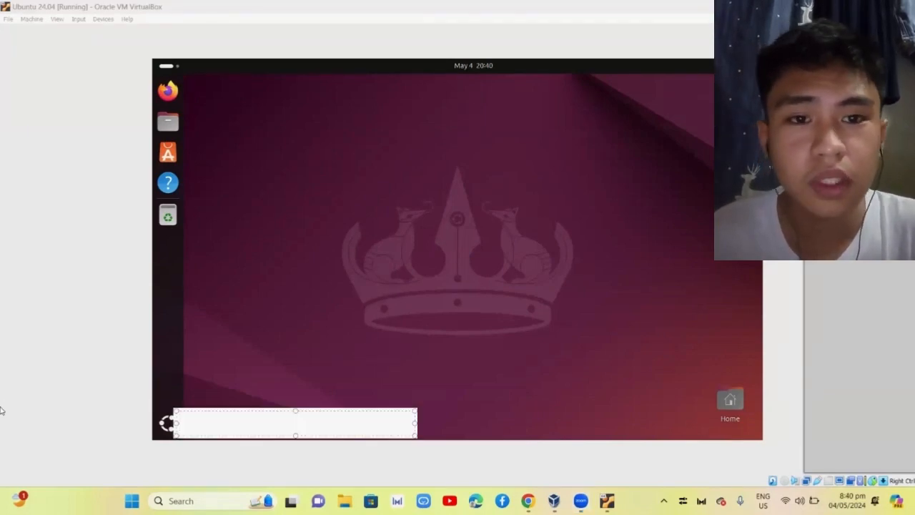
- Open Text Editor from Ubuntu's installed applications to view its blank new document, and close it
left_click(168, 425)
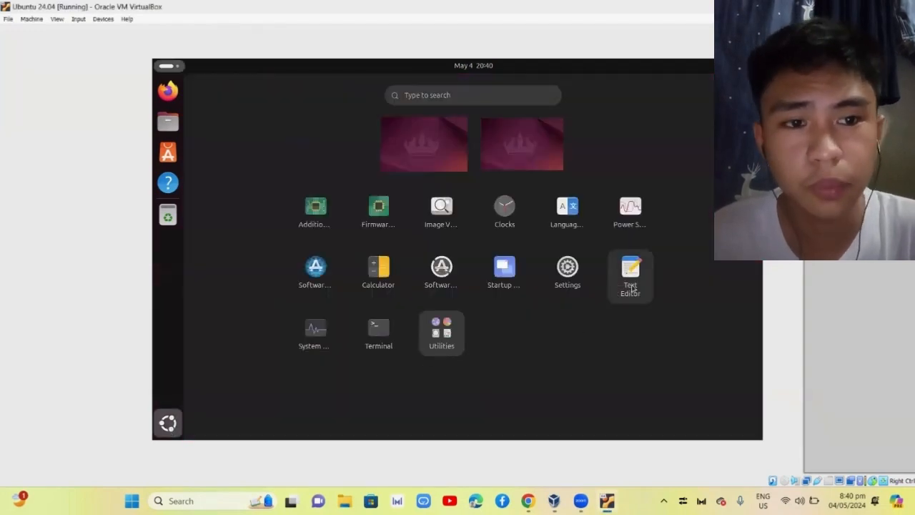
left_click(630, 275)
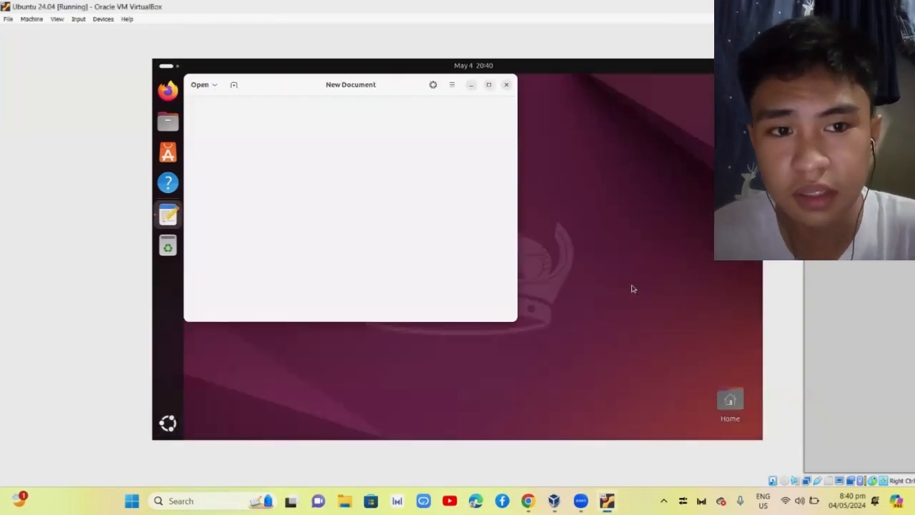
left_click(506, 85)
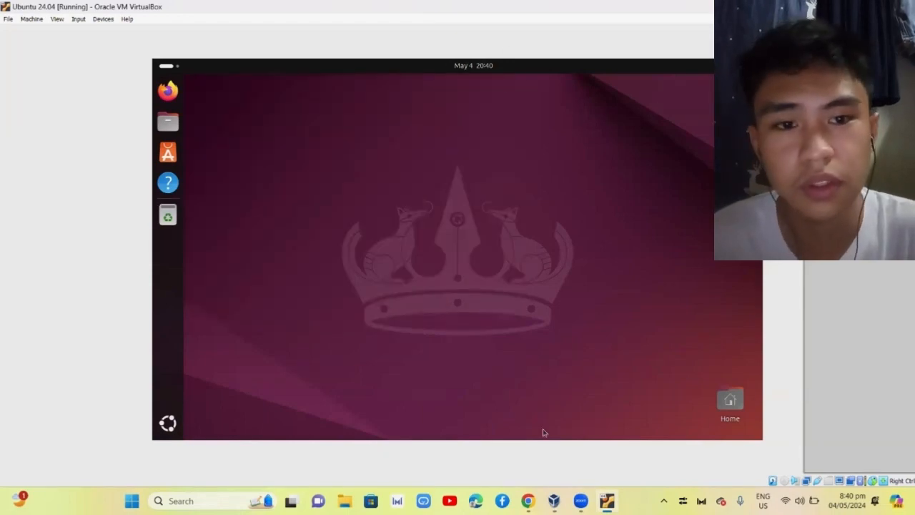